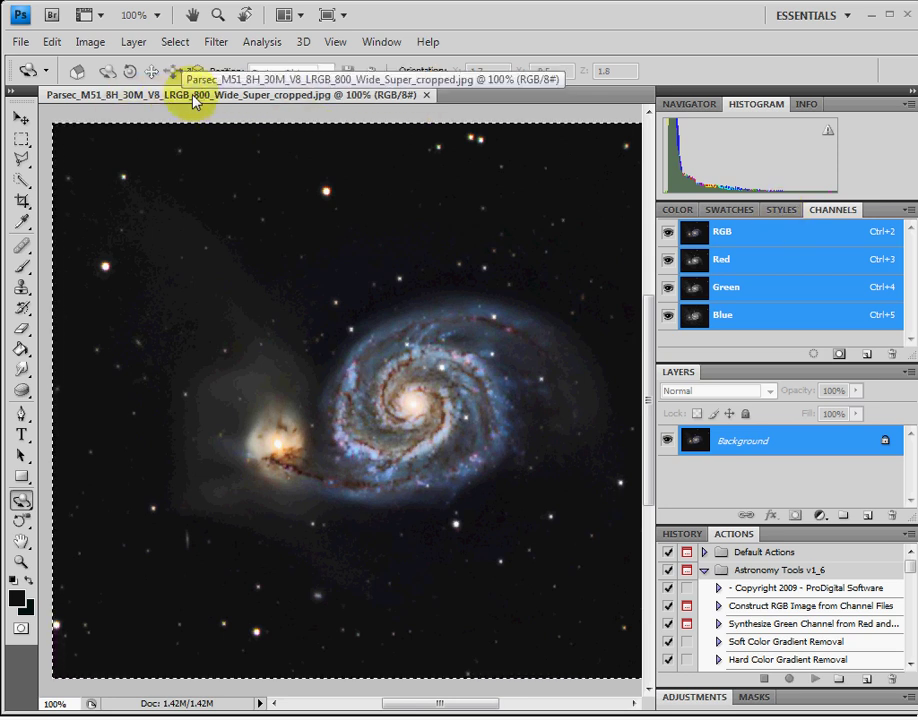
# - Create an 800×621 document named 'Gray Scale' and paste the galaxy photo in as Layer 1
pyautogui.click(460, 362)
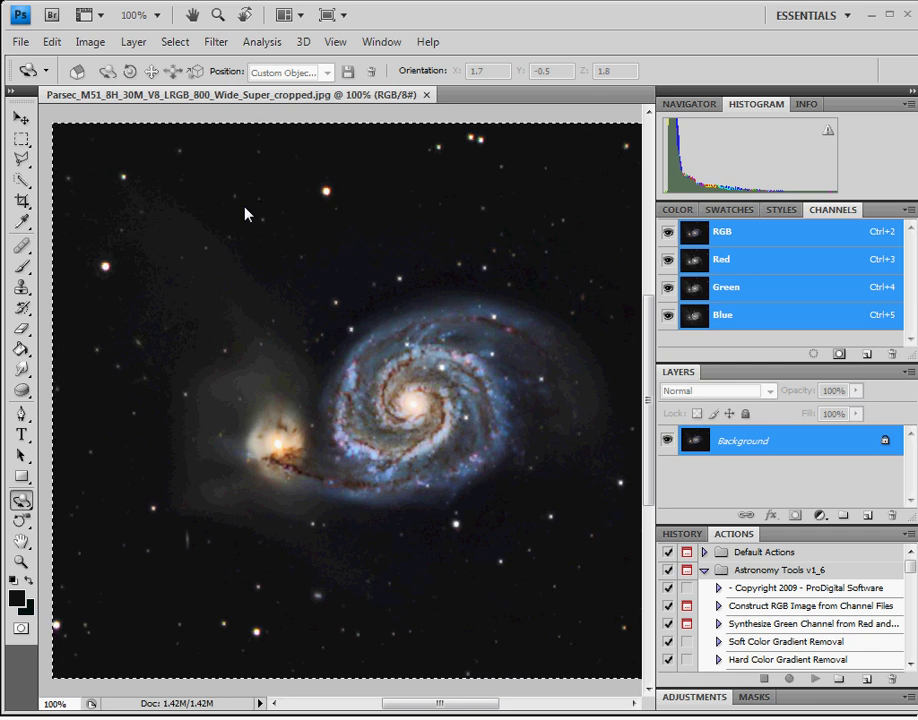
pyautogui.click(20, 42)
pyautogui.click(25, 63)
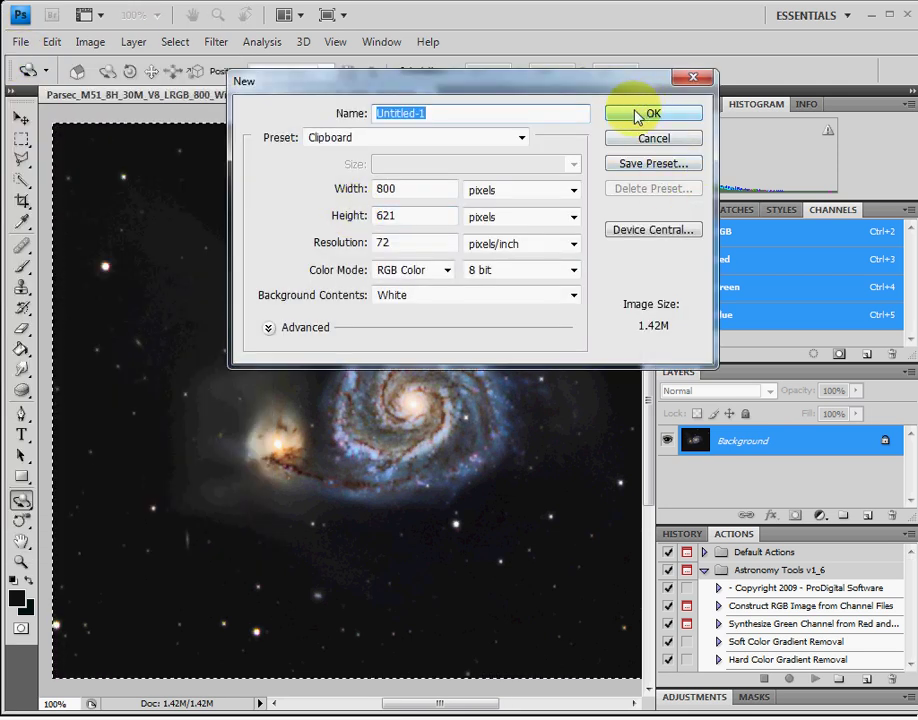
pyautogui.click(428, 117)
pyautogui.write('Gray Scale')
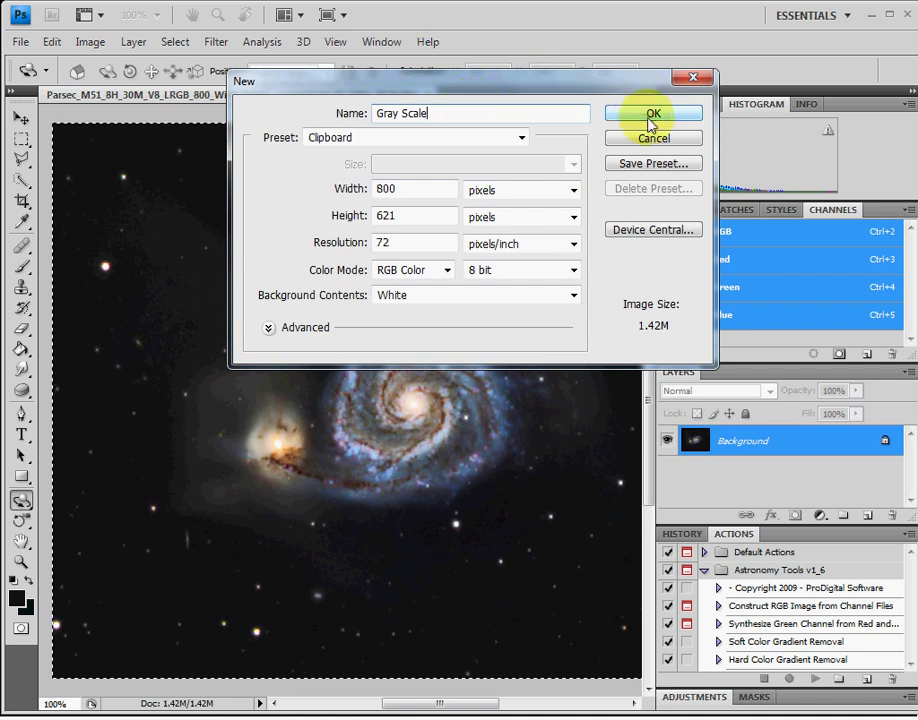
pyautogui.click(648, 111)
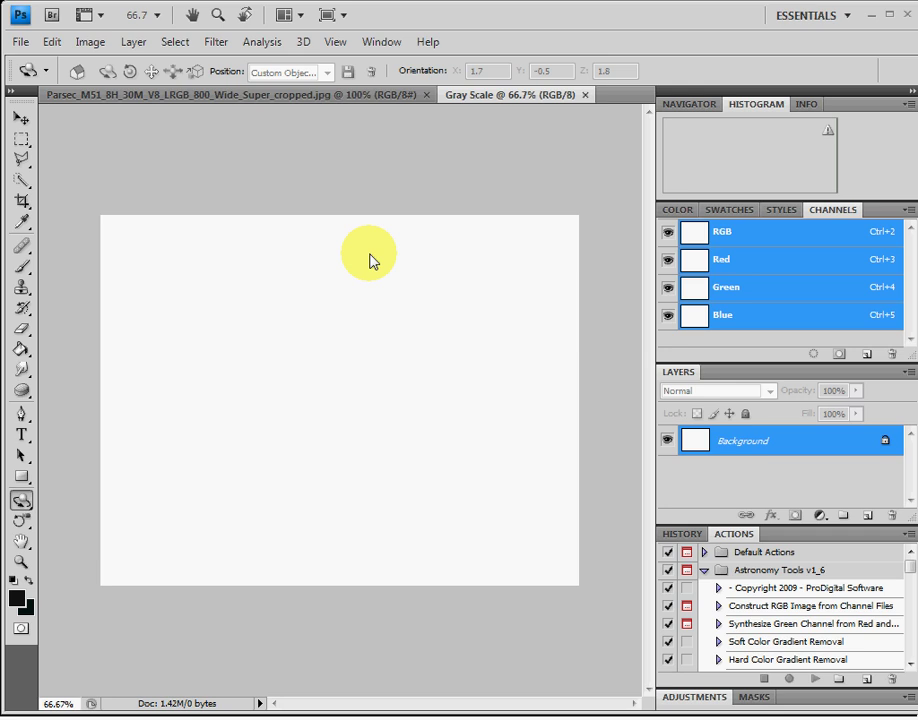
pyautogui.hotkey('ctrl', 'v')
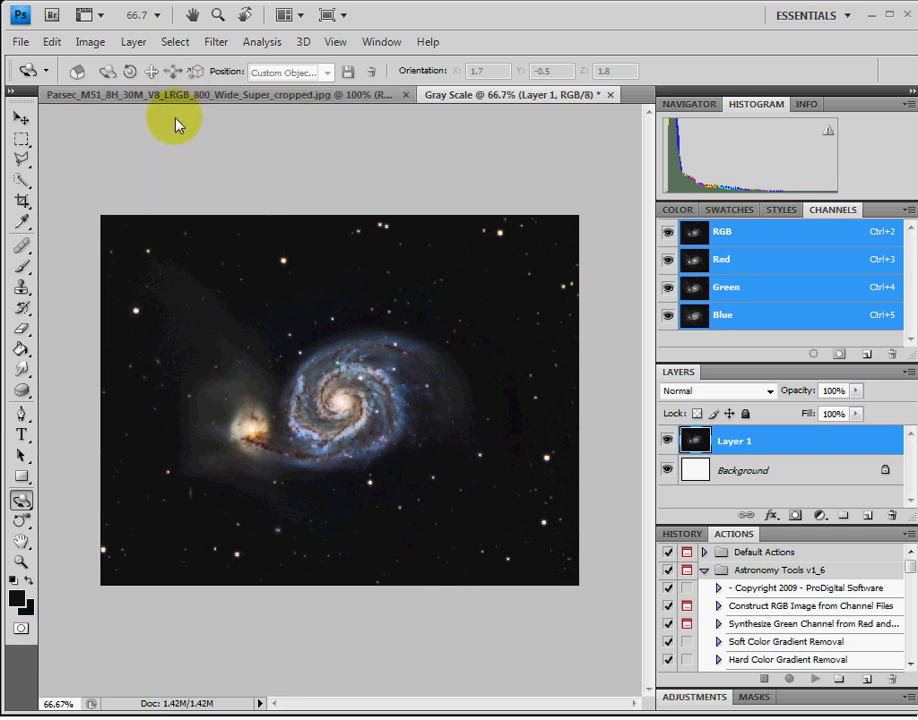
# - In Hue/Saturation, drop the galaxy layer's Saturation to -100 and Lightness to -75
pyautogui.click(90, 41)
pyautogui.moveTo(180, 91)
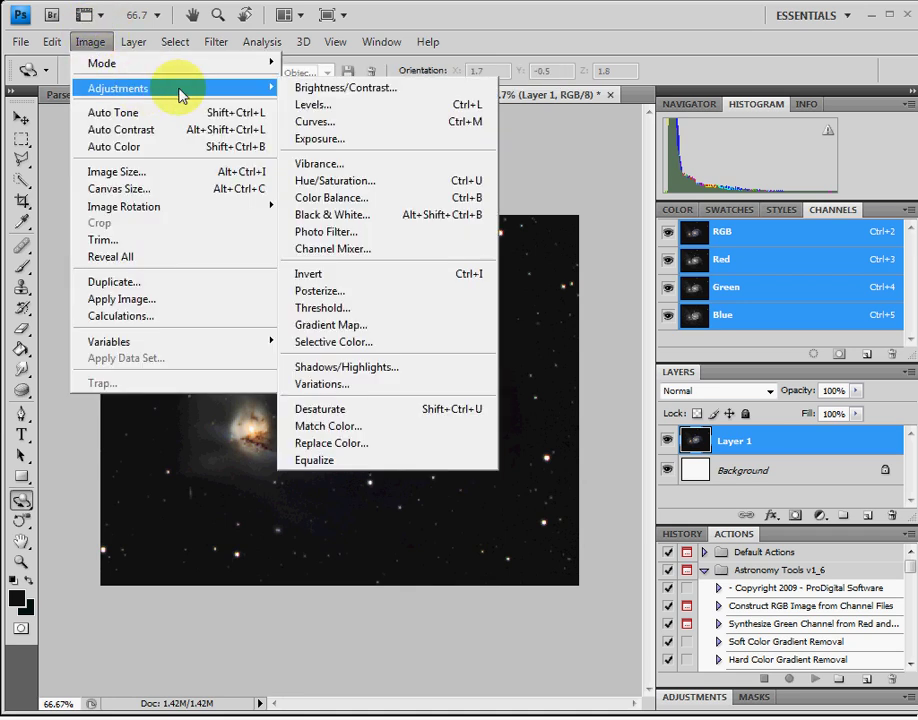
pyautogui.click(357, 188)
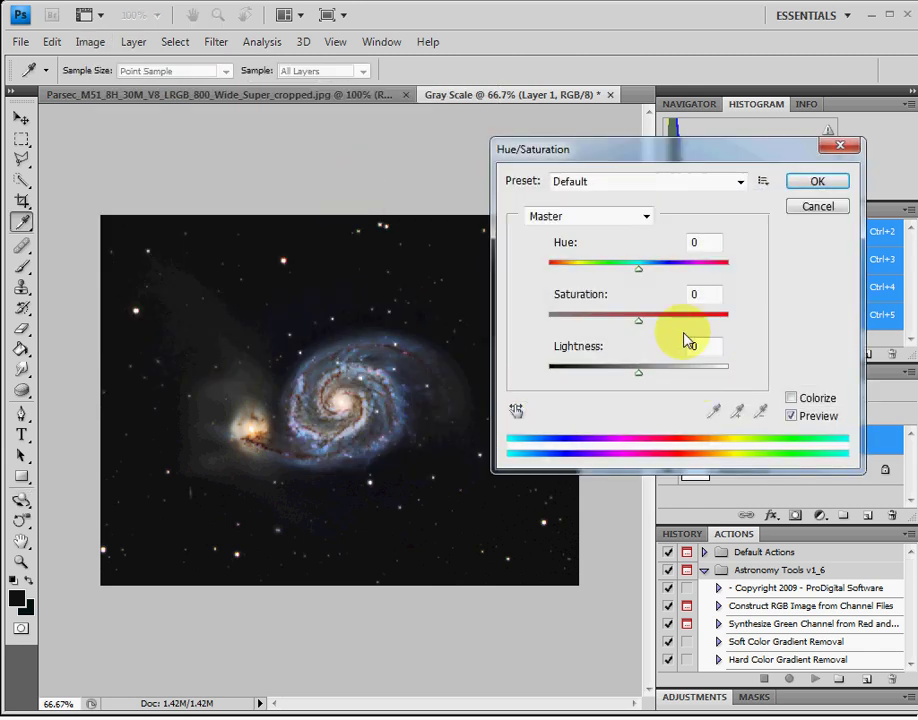
pyautogui.moveTo(638, 320); pyautogui.dragTo(475, 323)
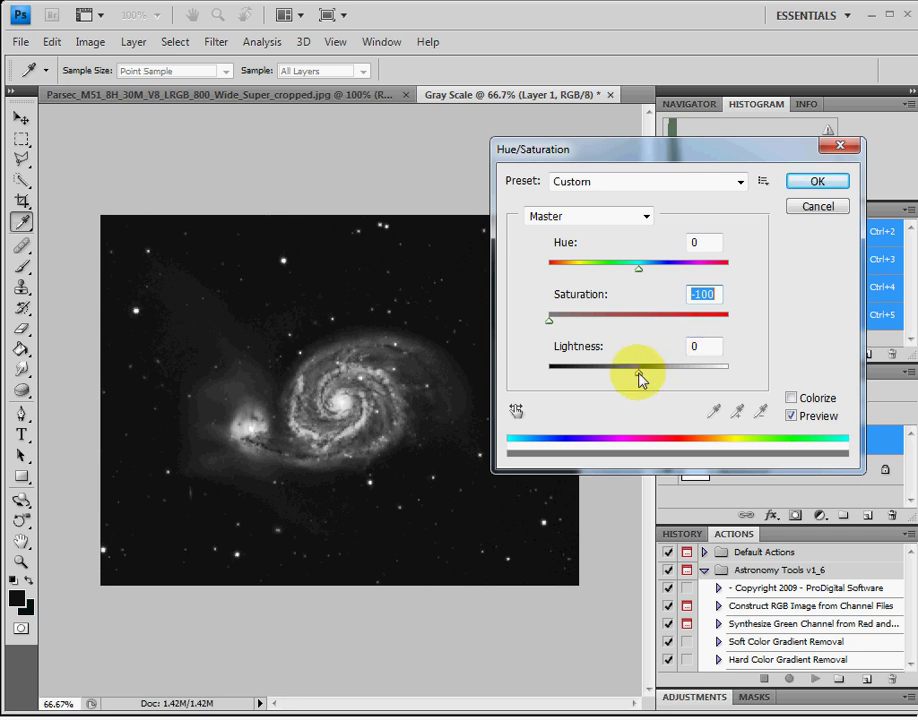
pyautogui.moveTo(640, 378); pyautogui.dragTo(563, 378)
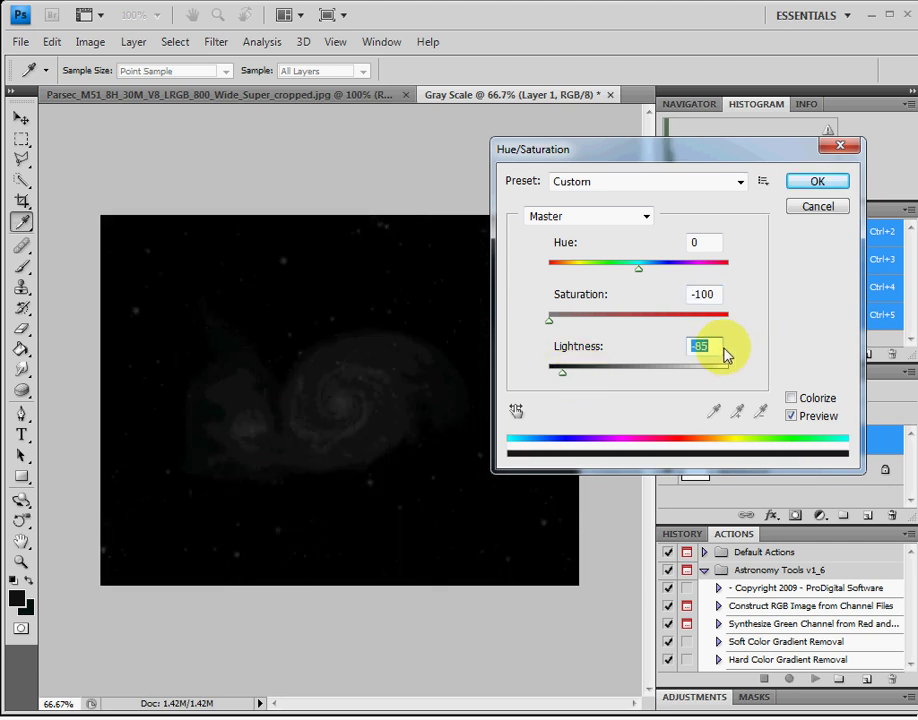
pyautogui.press('Up')
pyautogui.press('Up')
pyautogui.press('Up')
pyautogui.press('Up')
pyautogui.press('Up')
pyautogui.press('Up')
pyautogui.press('Up')
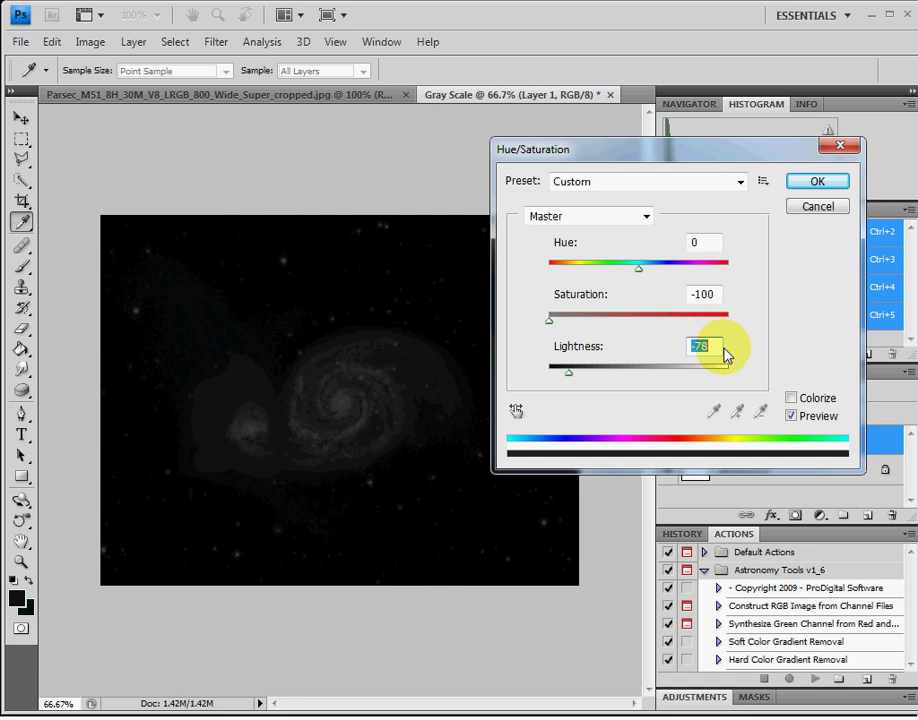
pyautogui.press('Up')
pyautogui.press('Up')
pyautogui.press('Up')
pyautogui.click(814, 183)
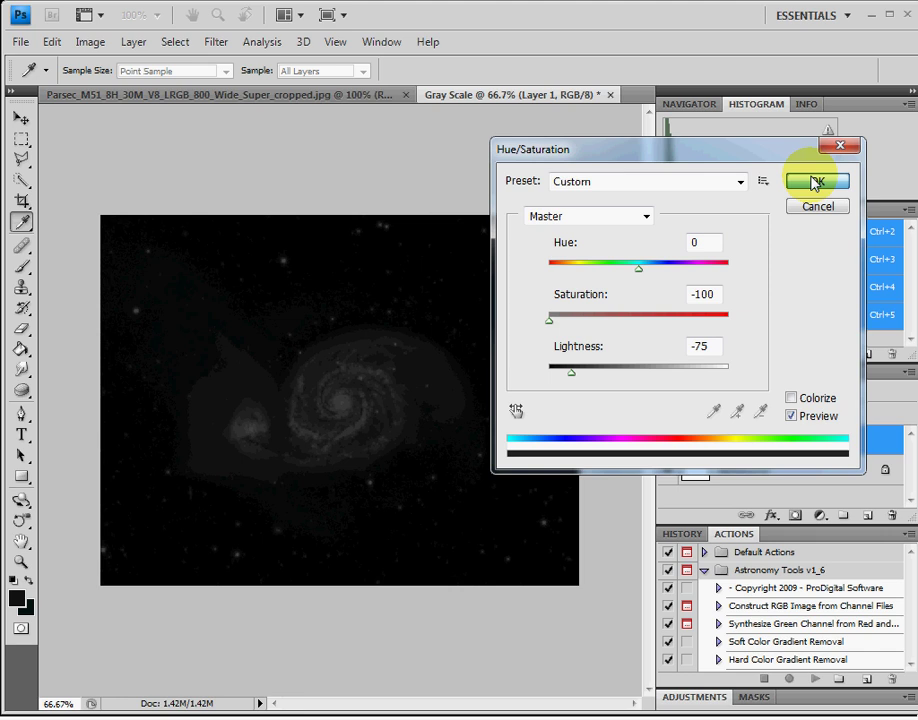
# - Apply the Hue/Saturation change, then blur Layer 1 with a 3.0-pixel Gaussian Blur
pyautogui.click(814, 182)
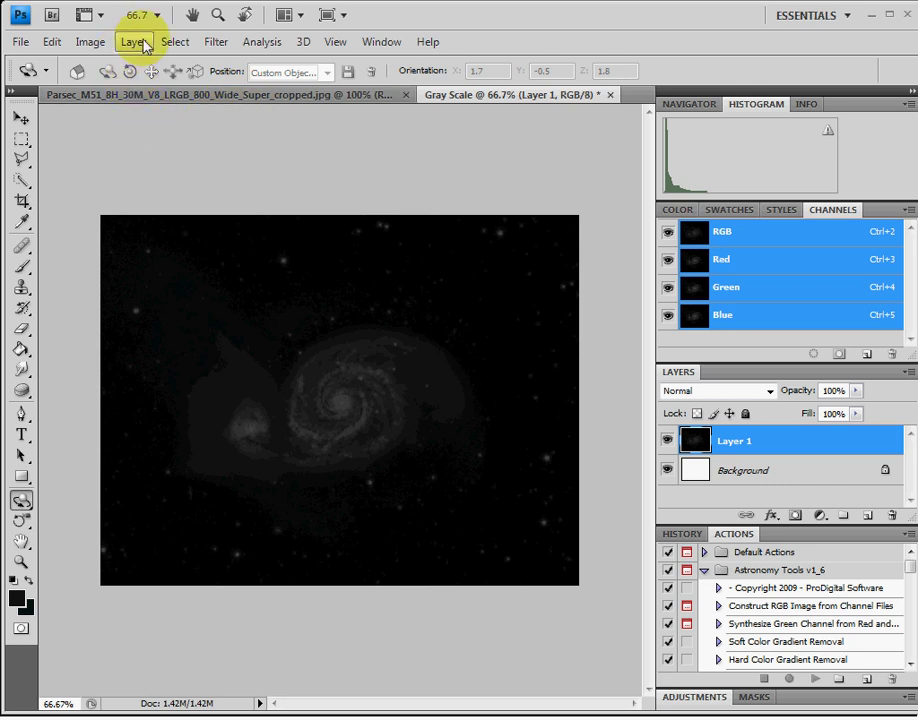
pyautogui.click(212, 42)
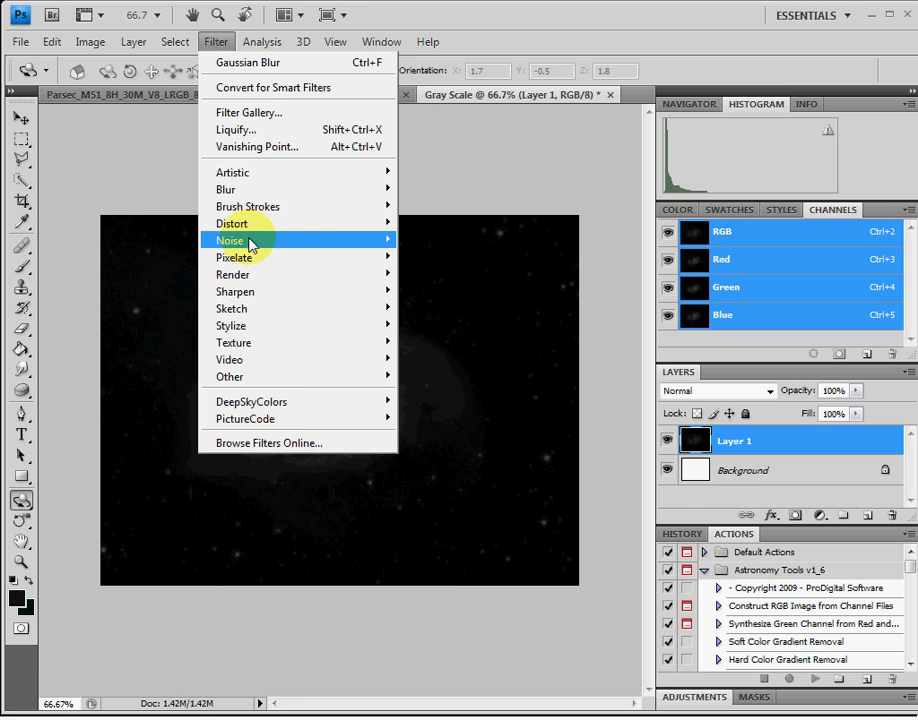
pyautogui.moveTo(250, 242)
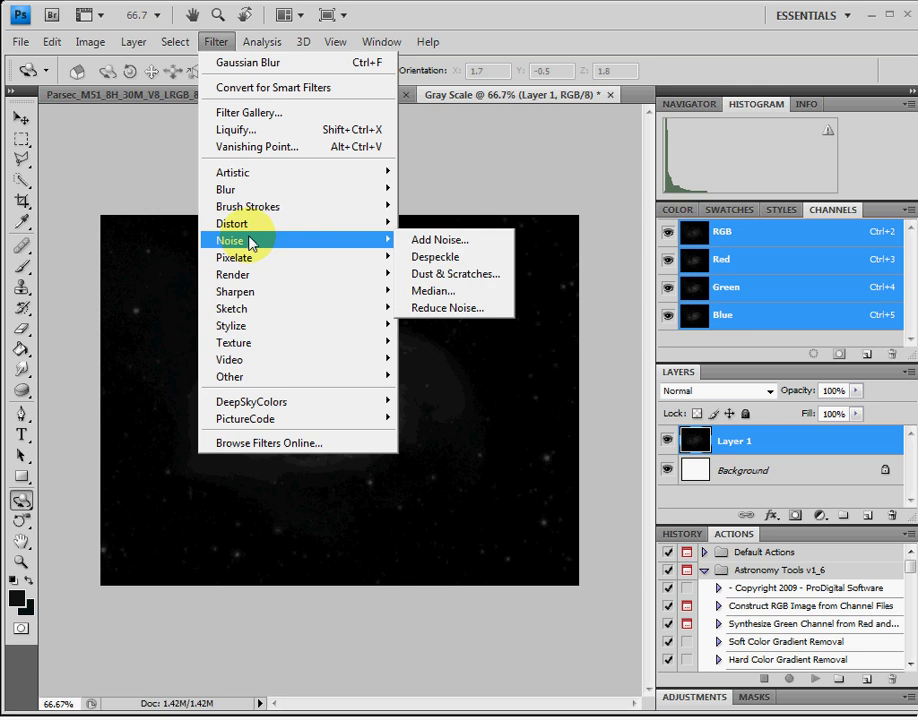
pyautogui.moveTo(252, 190)
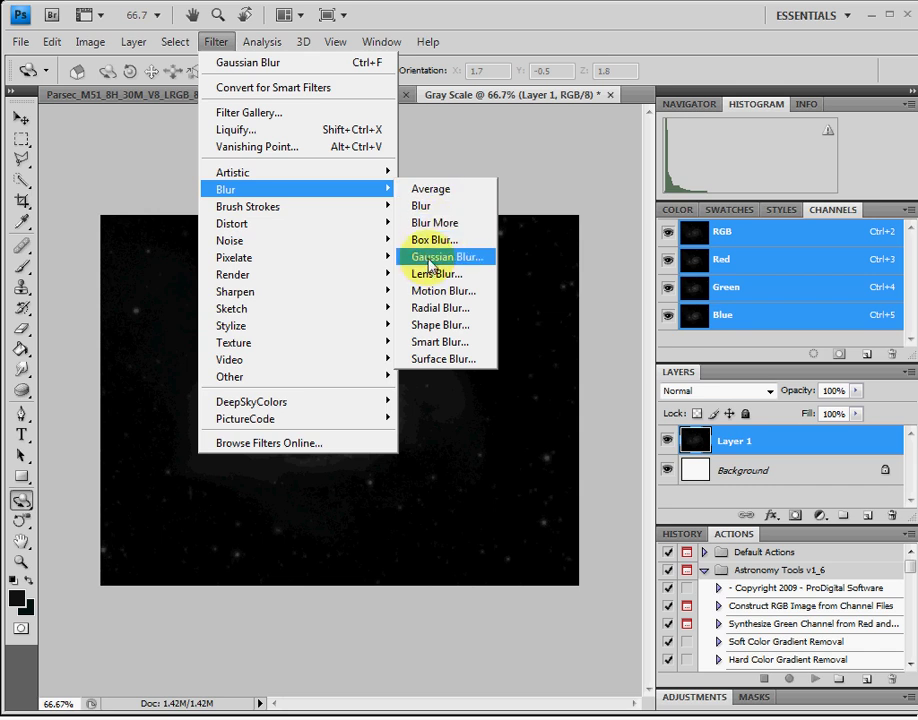
pyautogui.click(430, 258)
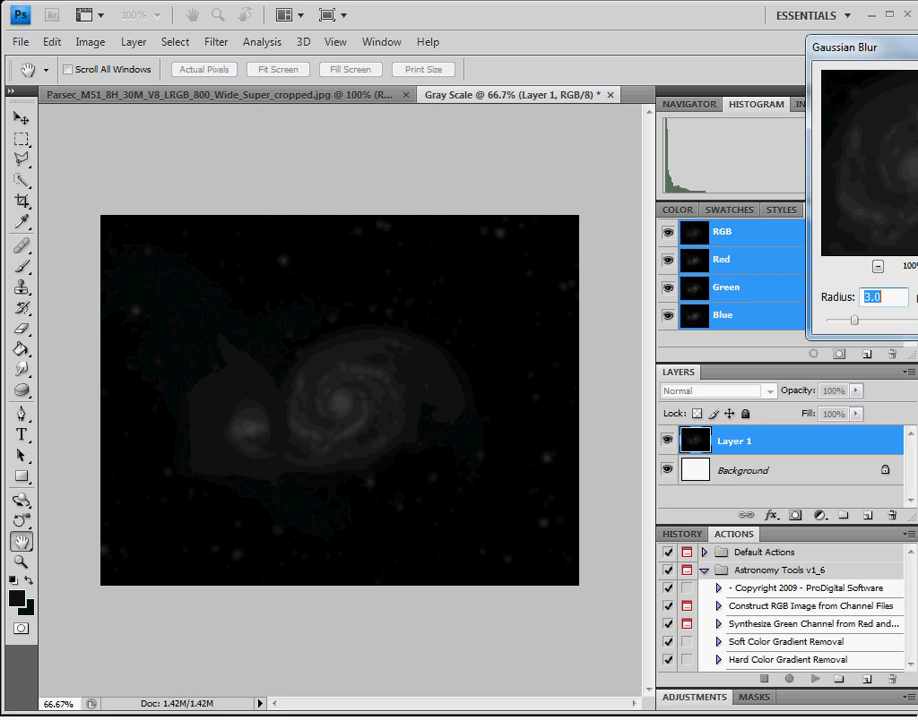
pyautogui.moveTo(860, 47); pyautogui.dragTo(534, 75)
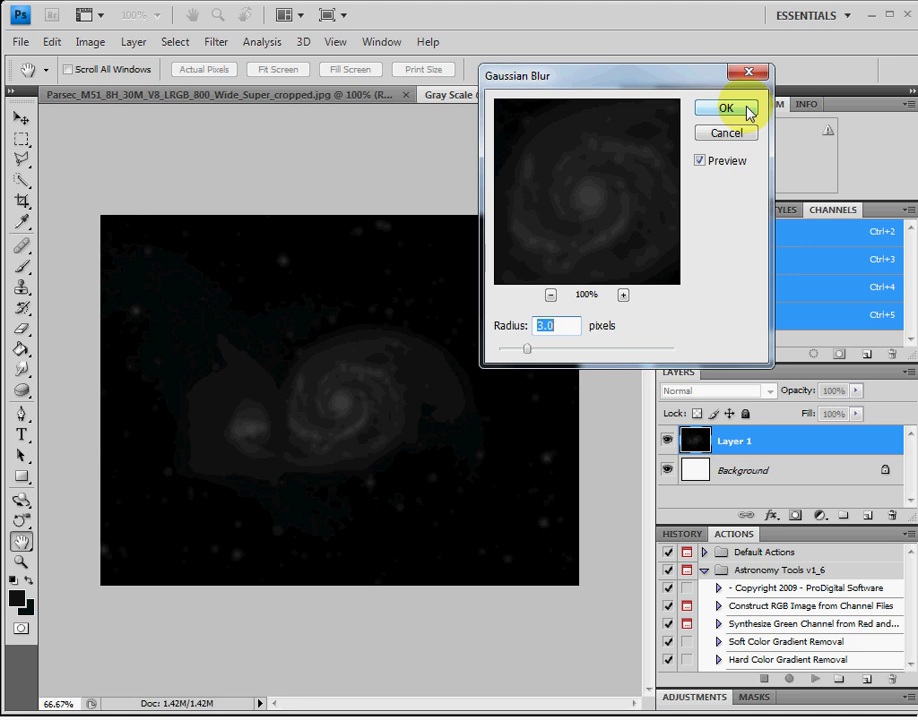
pyautogui.click(749, 113)
pyautogui.click(749, 113)
pyautogui.press('k')
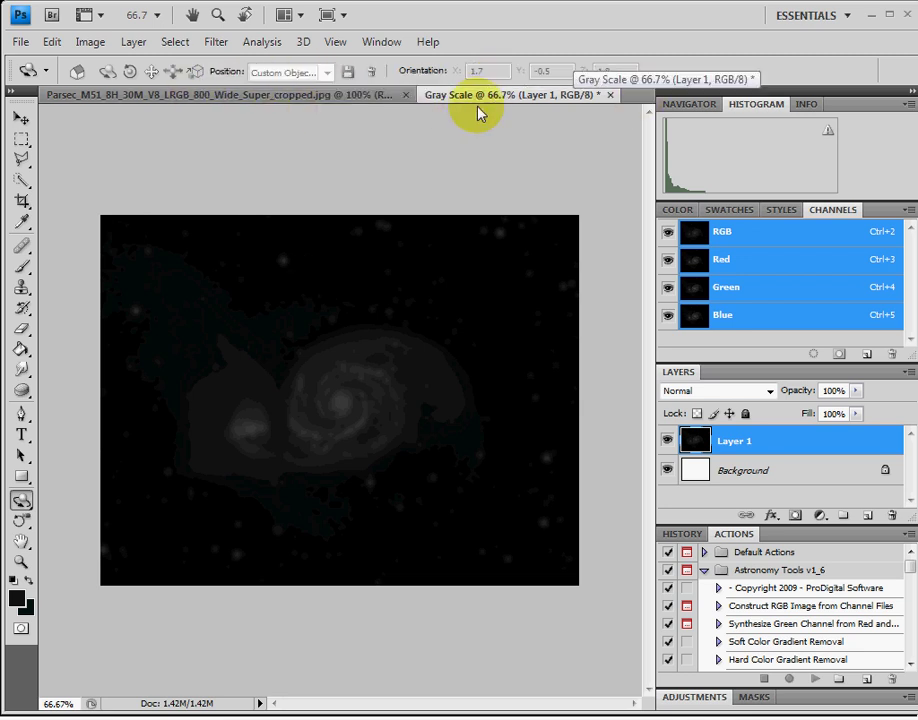
# - Create a new document named '3D' and paste the colour galaxy photo into it
pyautogui.click(240, 97)
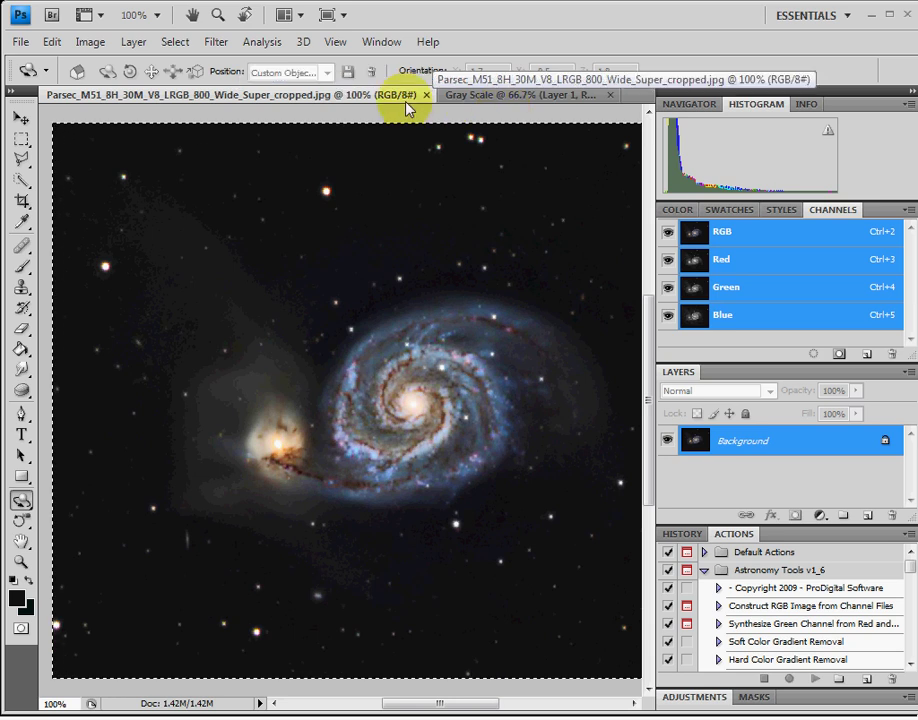
pyautogui.click(22, 41)
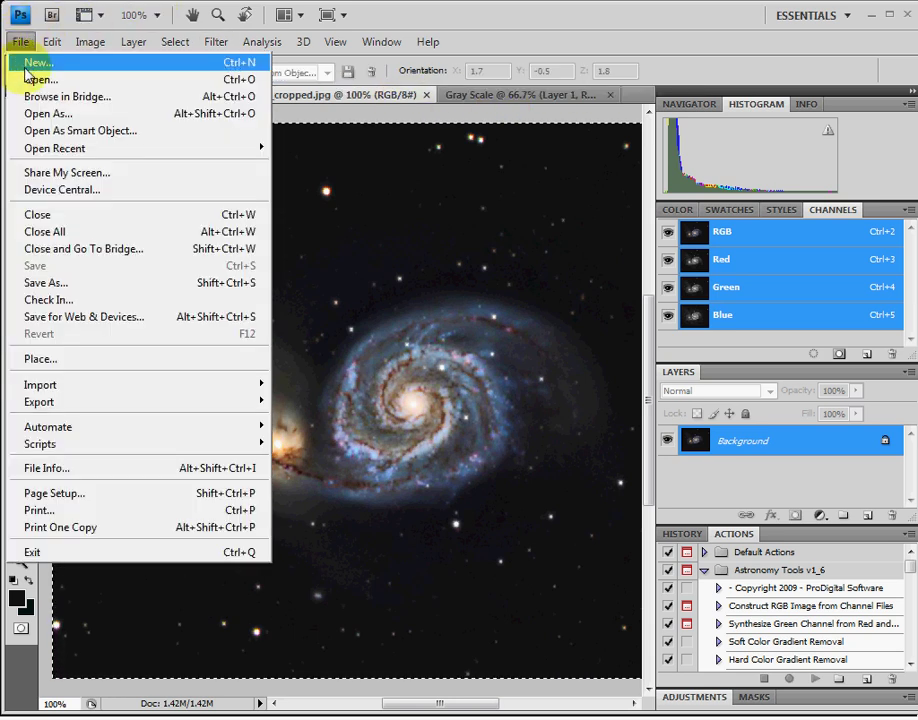
pyautogui.click(29, 62)
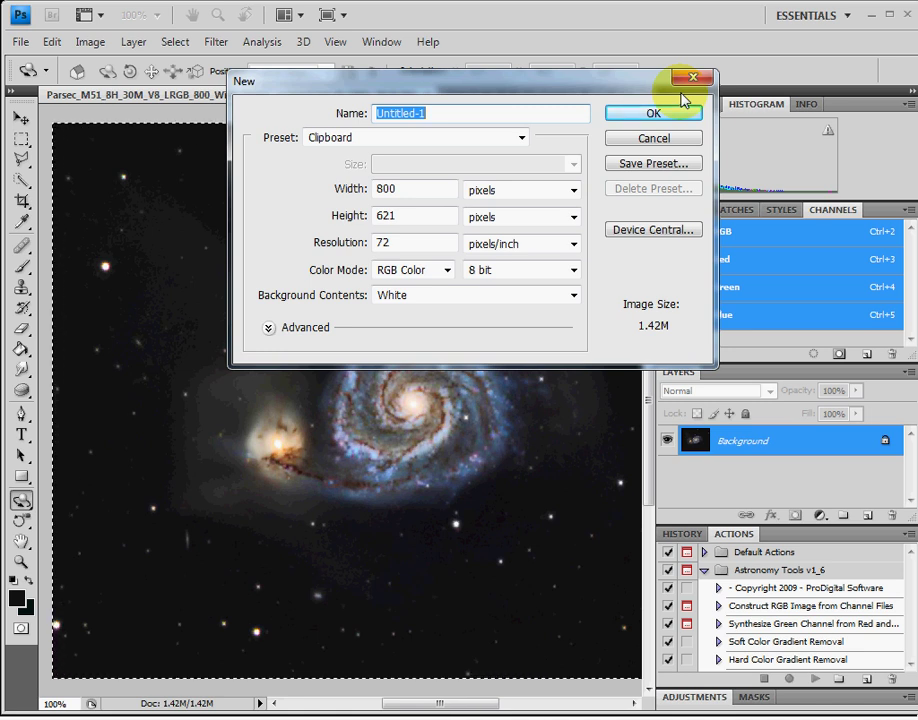
pyautogui.write('3D')
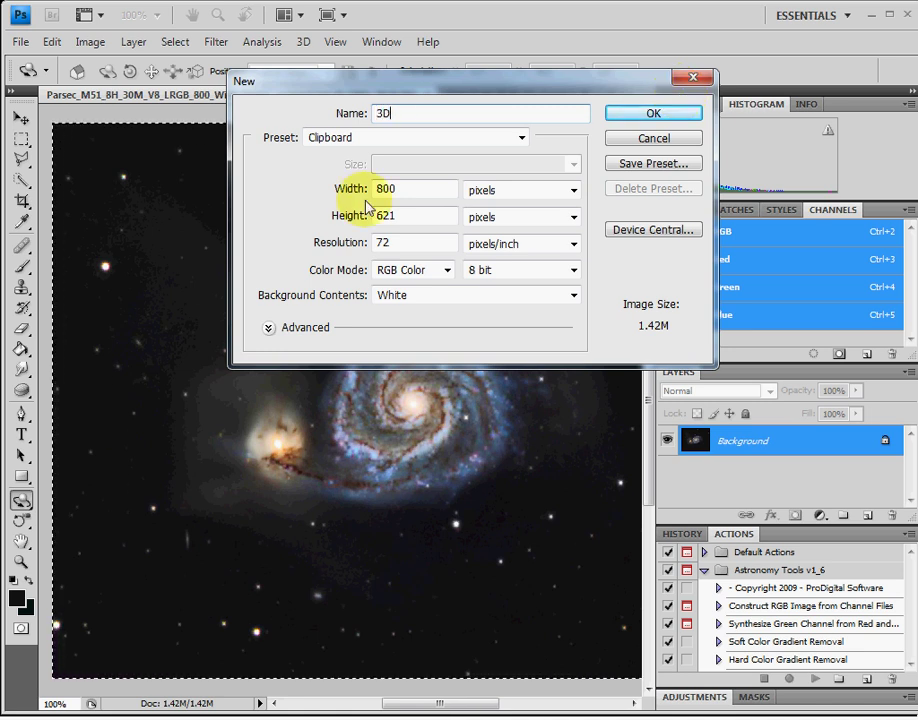
pyautogui.click(664, 115)
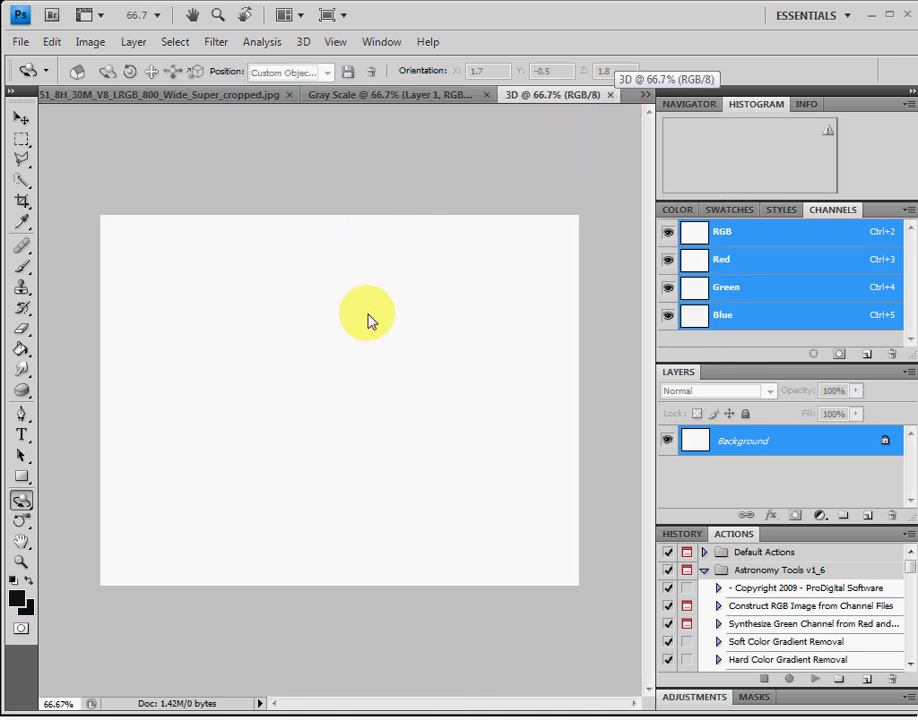
pyautogui.hotkey('ctrl', 'v')
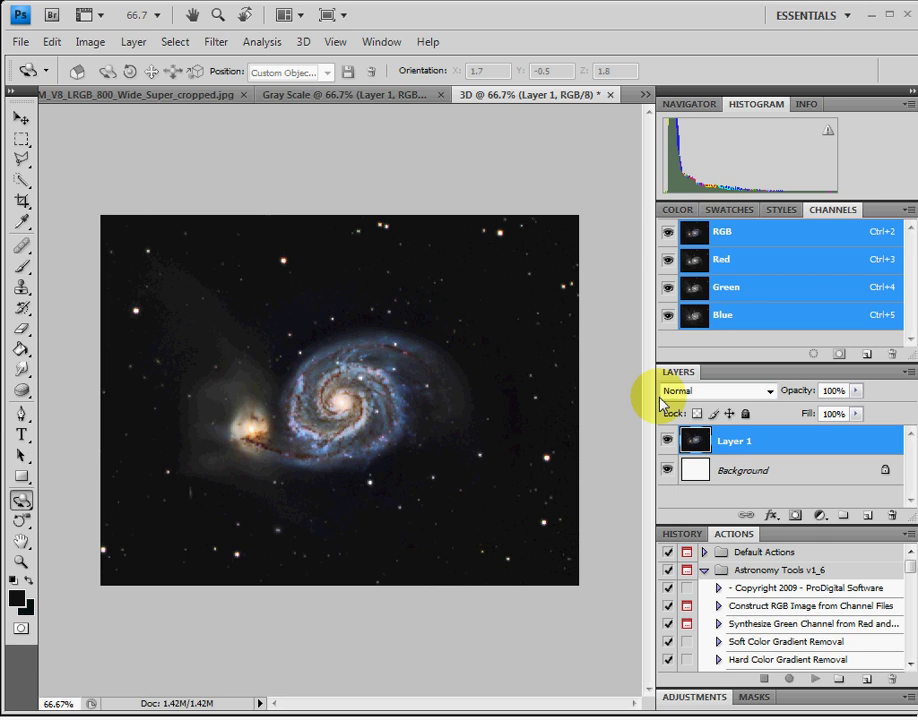
# - Select the whole Gray Scale image and paste it into the 3D document as Layer 2
pyautogui.click(359, 96)
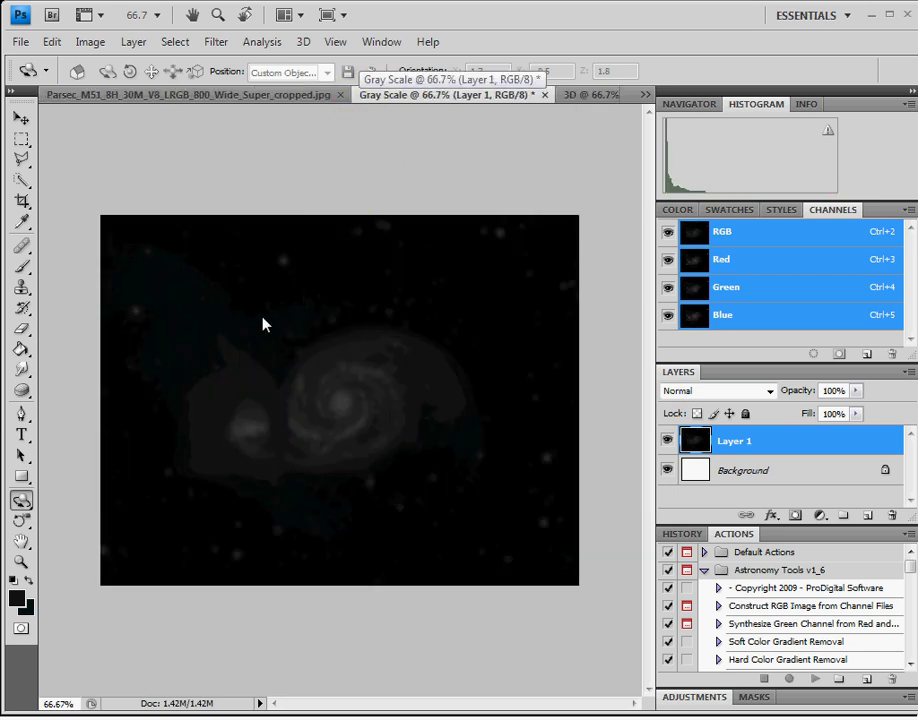
pyautogui.hotkey('ctrl', 'a')
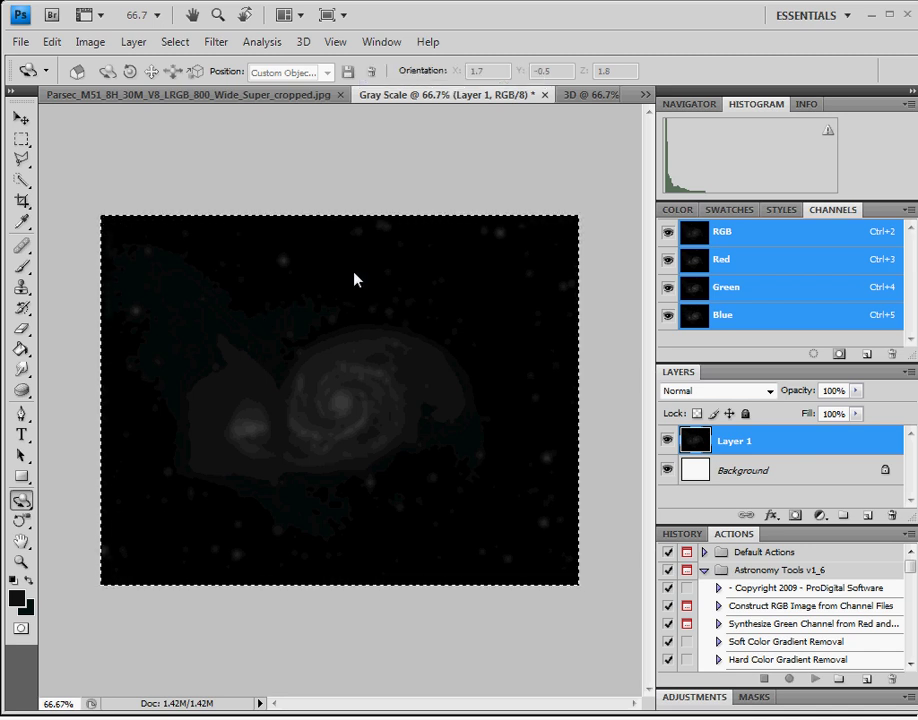
pyautogui.click(580, 96)
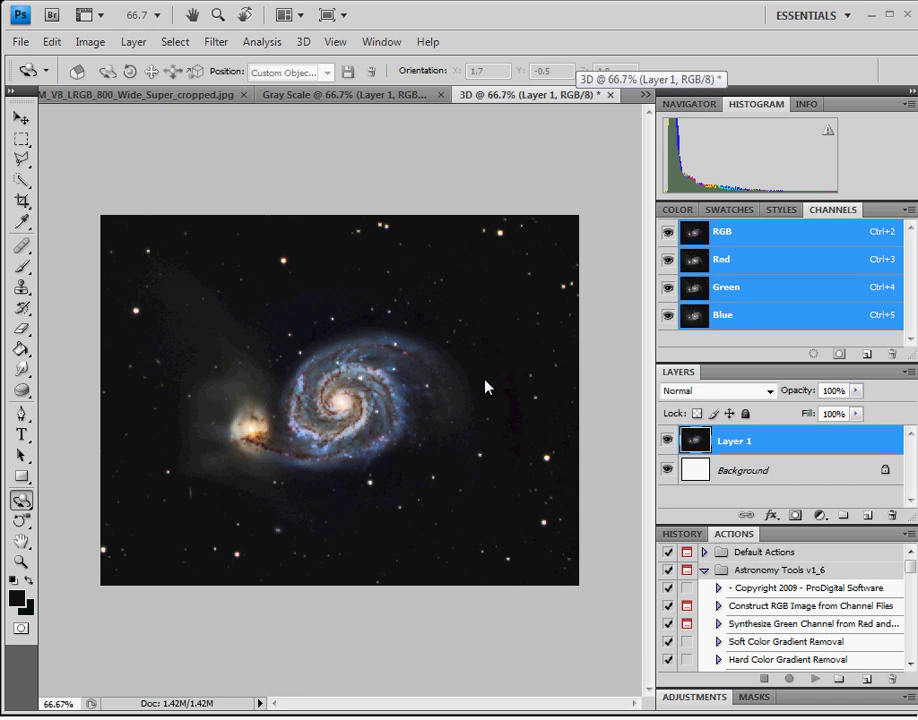
pyautogui.hotkey('ctrl', 'v')
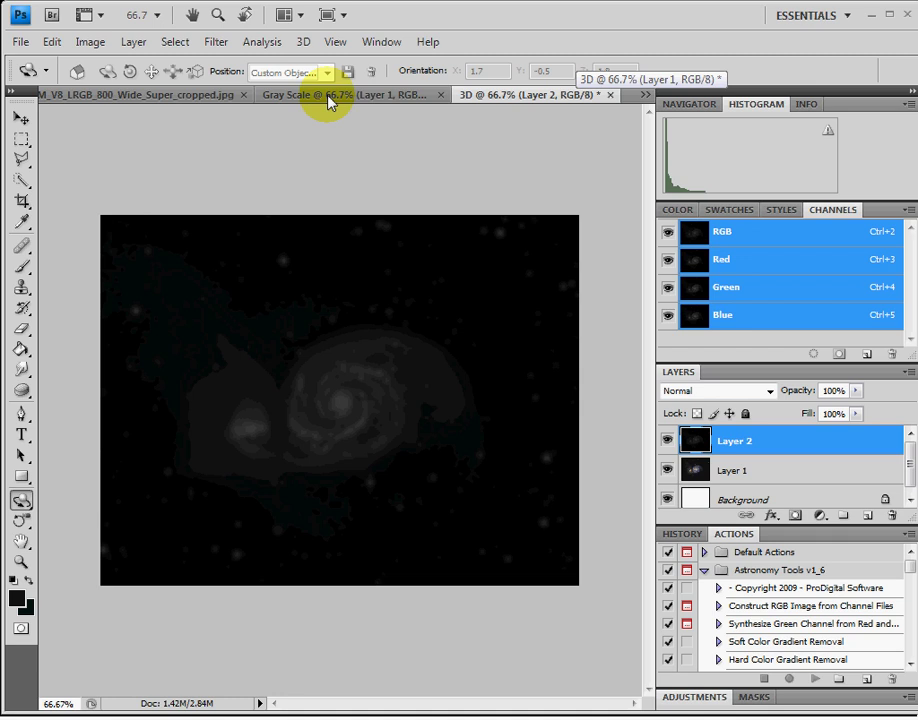
# - Convert Layer 2 into a 3D plane mesh with New Mesh From Grayscale > Plane
pyautogui.click(301, 42)
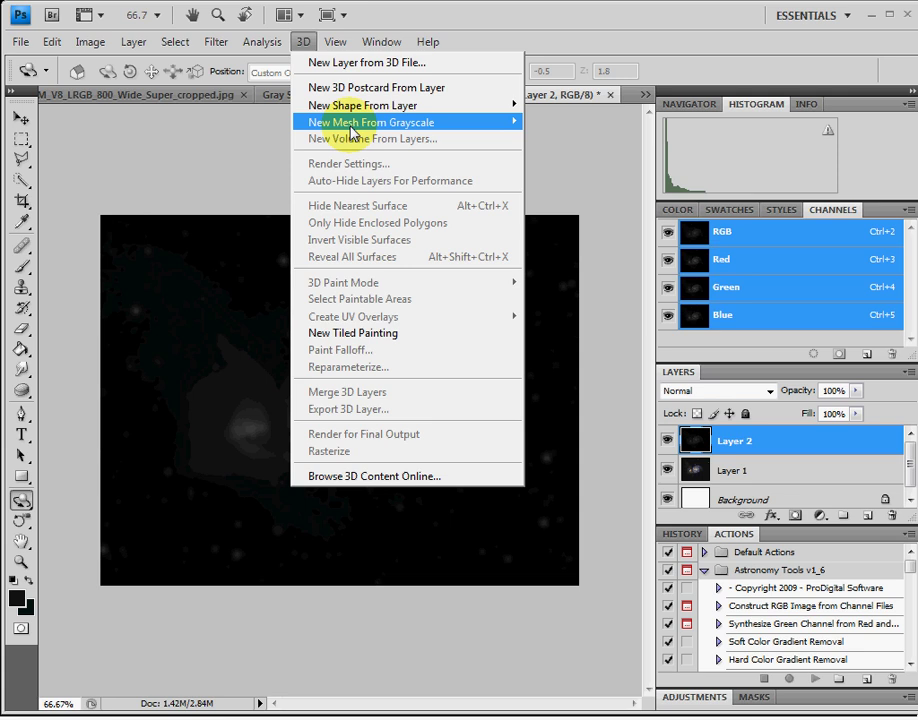
pyautogui.moveTo(334, 122)
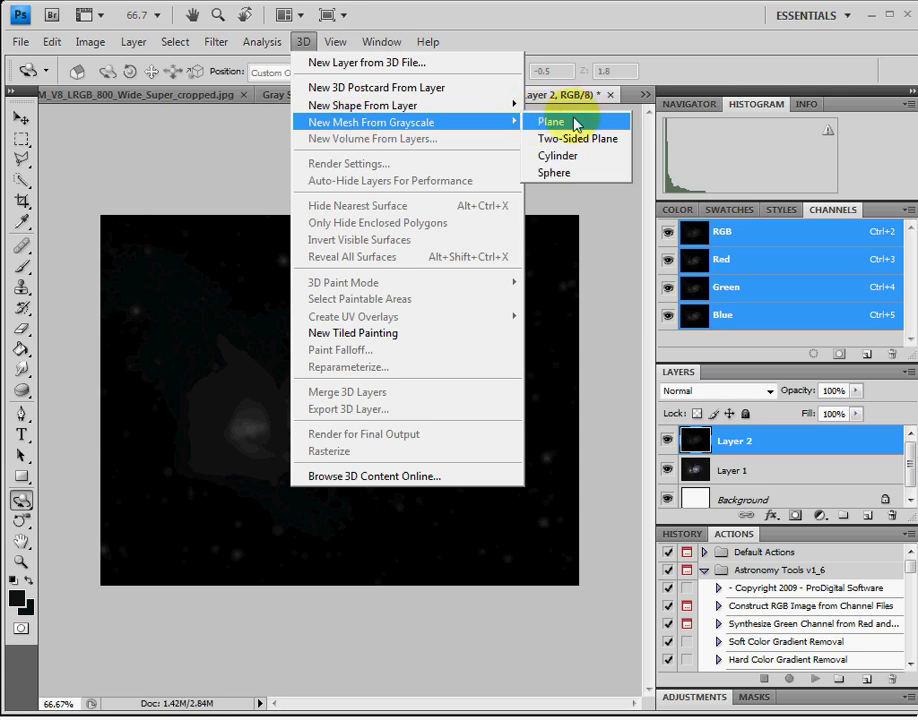
pyautogui.click(575, 124)
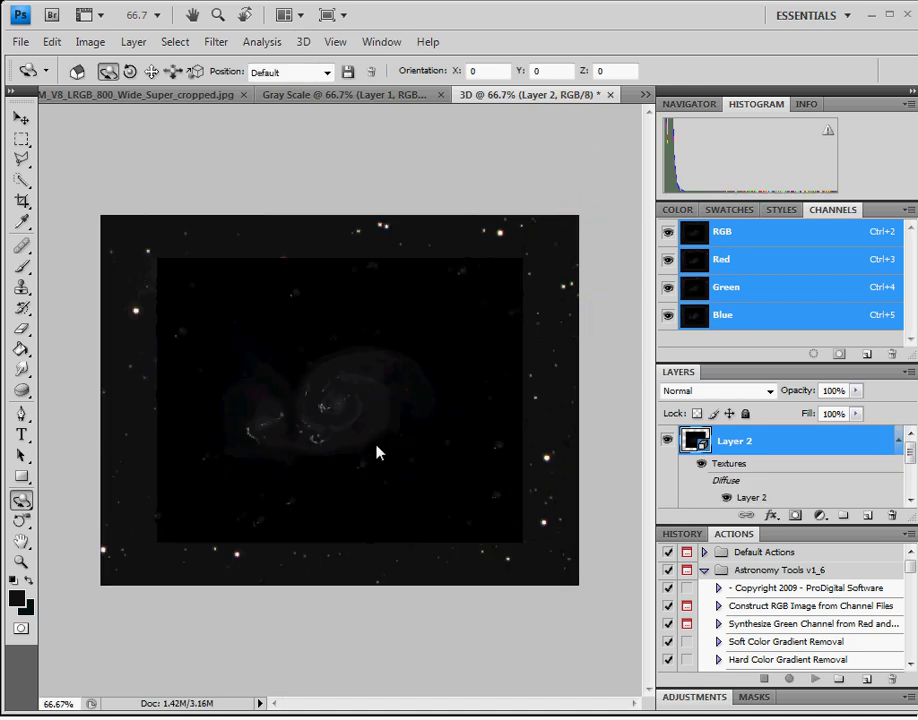
pyautogui.click(909, 502)
pyautogui.click(909, 440)
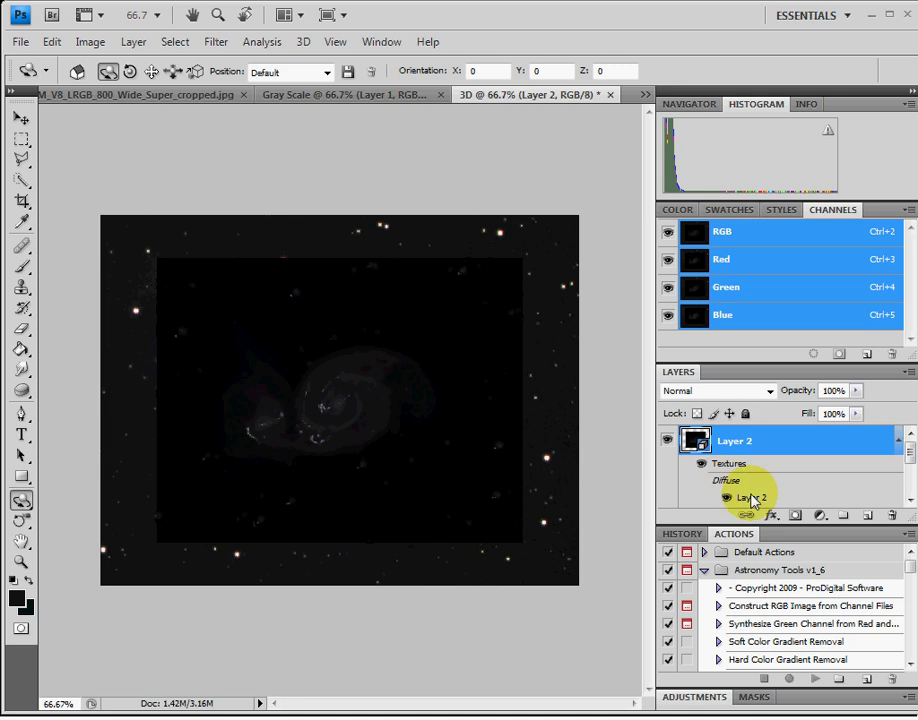
pyautogui.moveTo(756, 508)
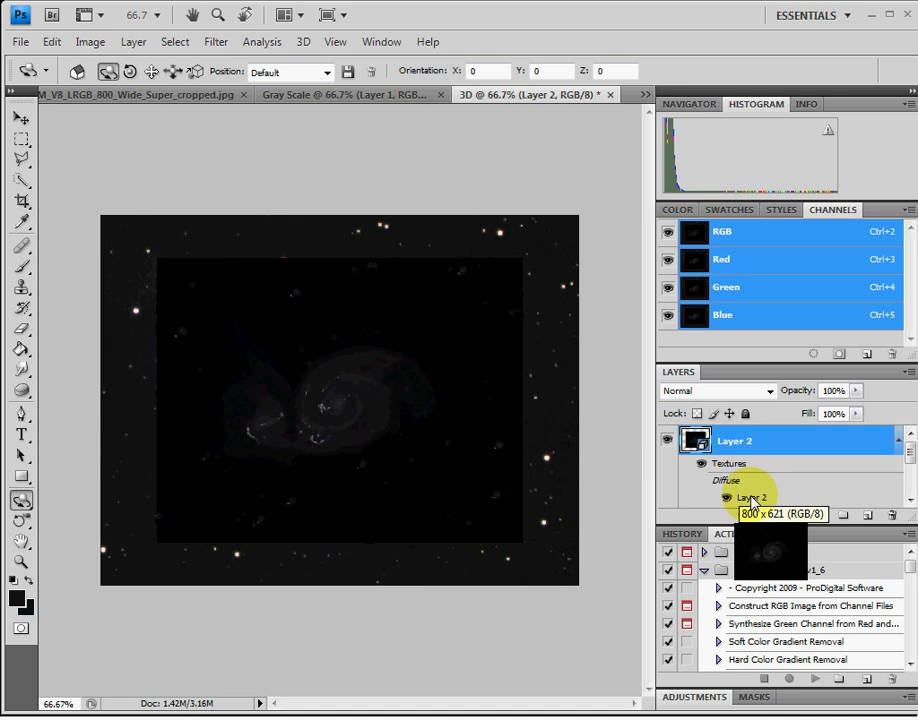
# - Open Layer 2's diffuse texture and paste the colour M51 galaxy into it as Layer 3
pyautogui.doubleClick(754, 498)
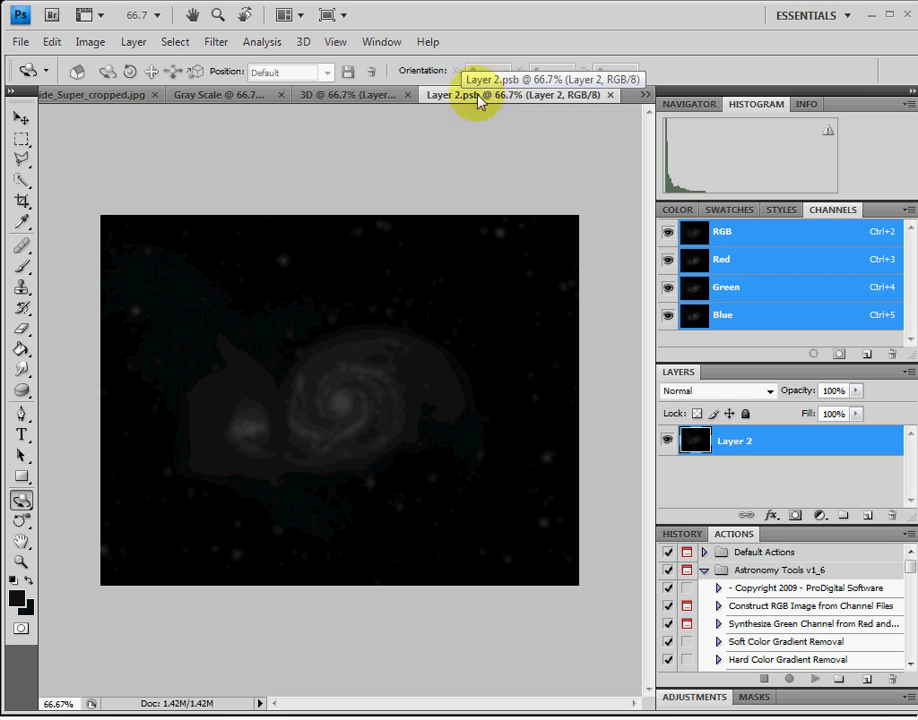
pyautogui.click(68, 97)
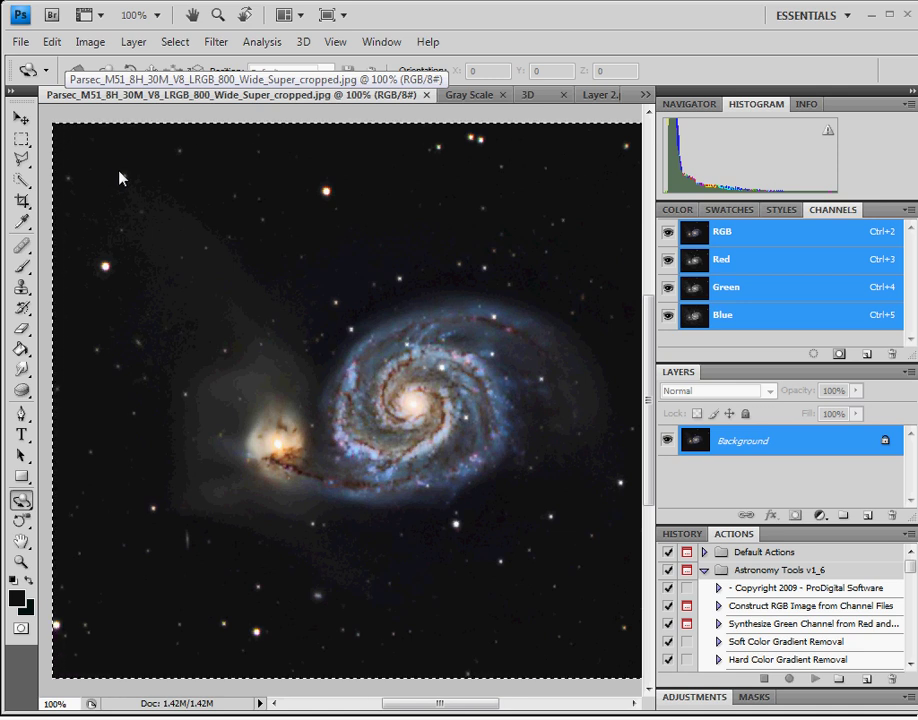
pyautogui.click(601, 95)
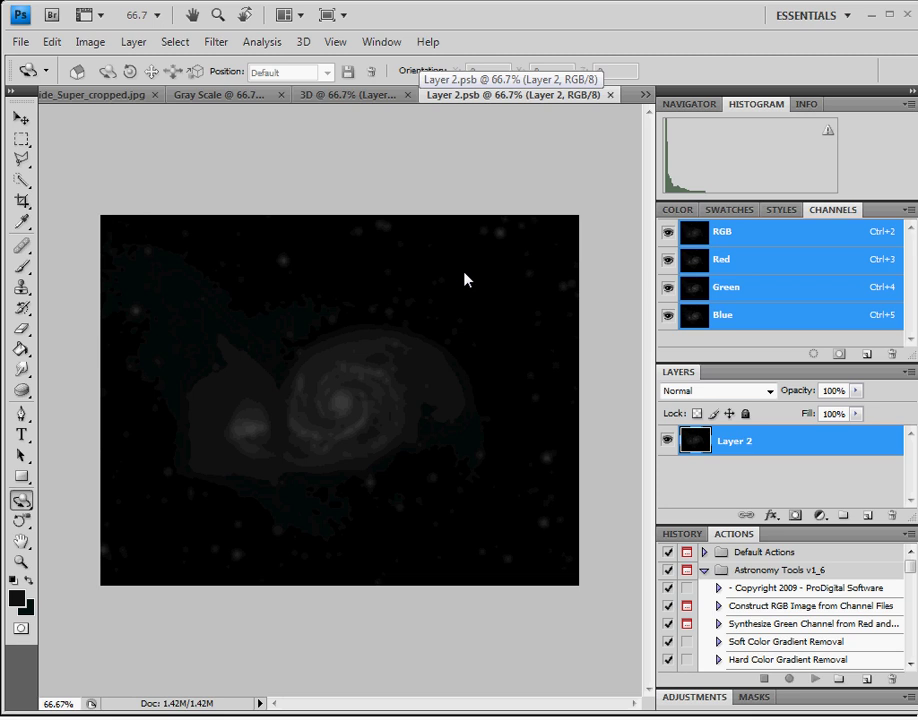
pyautogui.hotkey('ctrl', 'v')
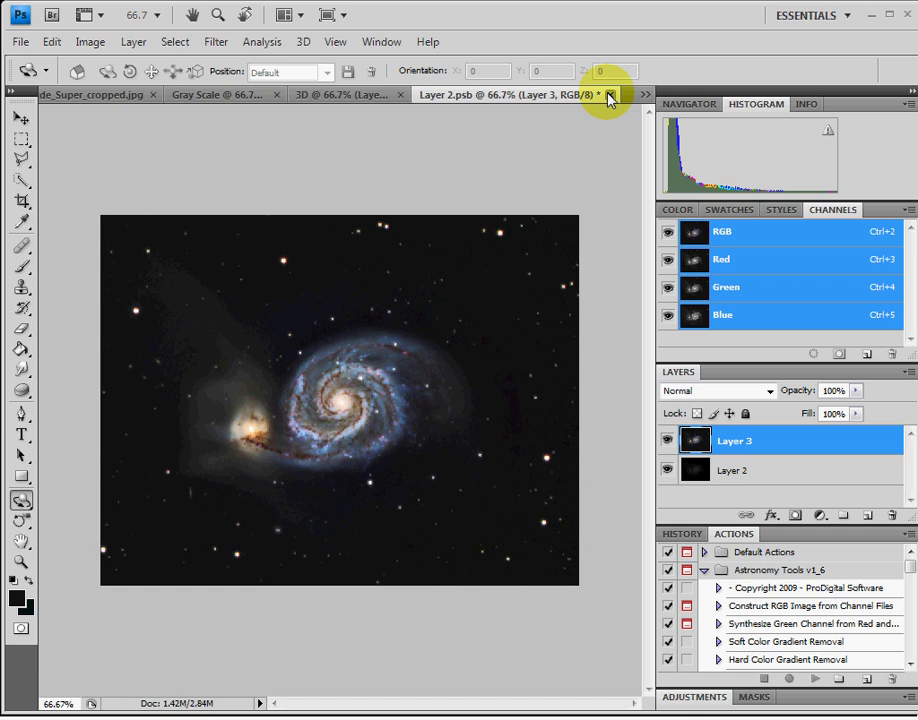
# - Save and close the Layer 2.psb texture, returning to the 3D document
pyautogui.click(609, 95)
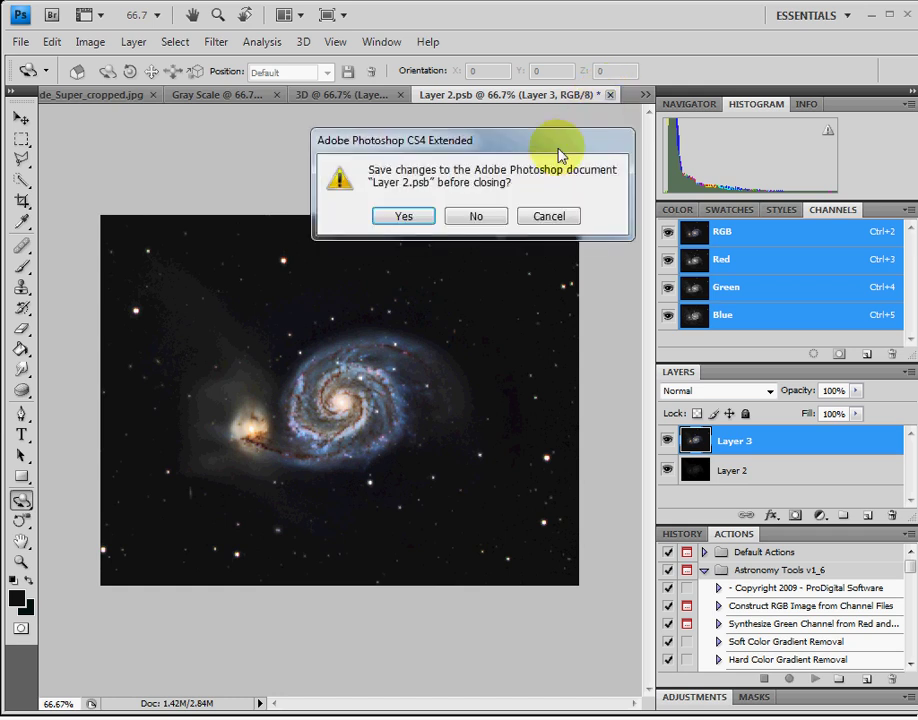
pyautogui.click(398, 222)
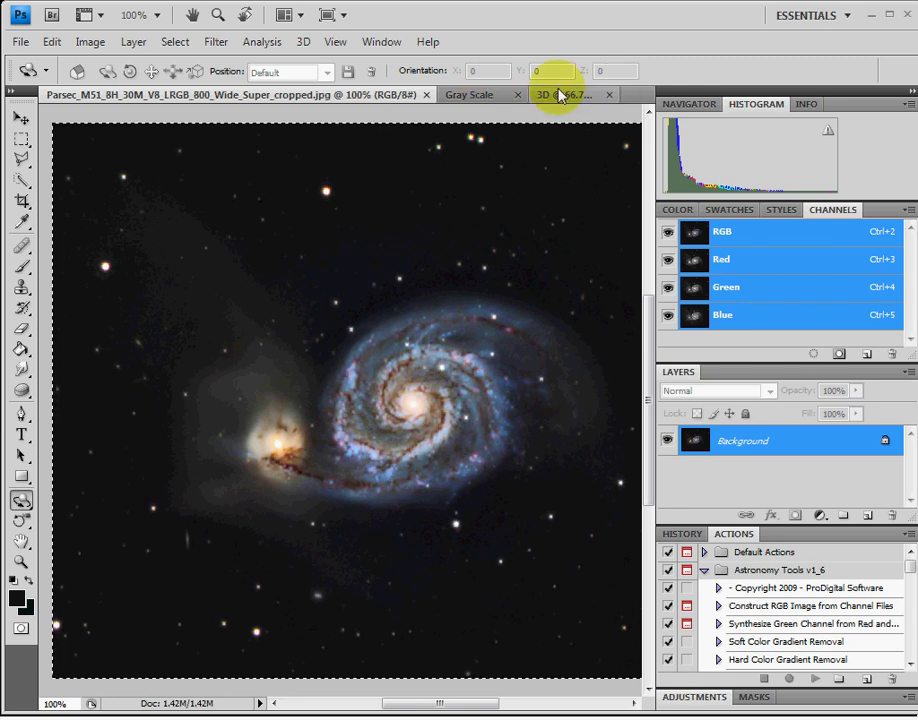
pyautogui.click(563, 94)
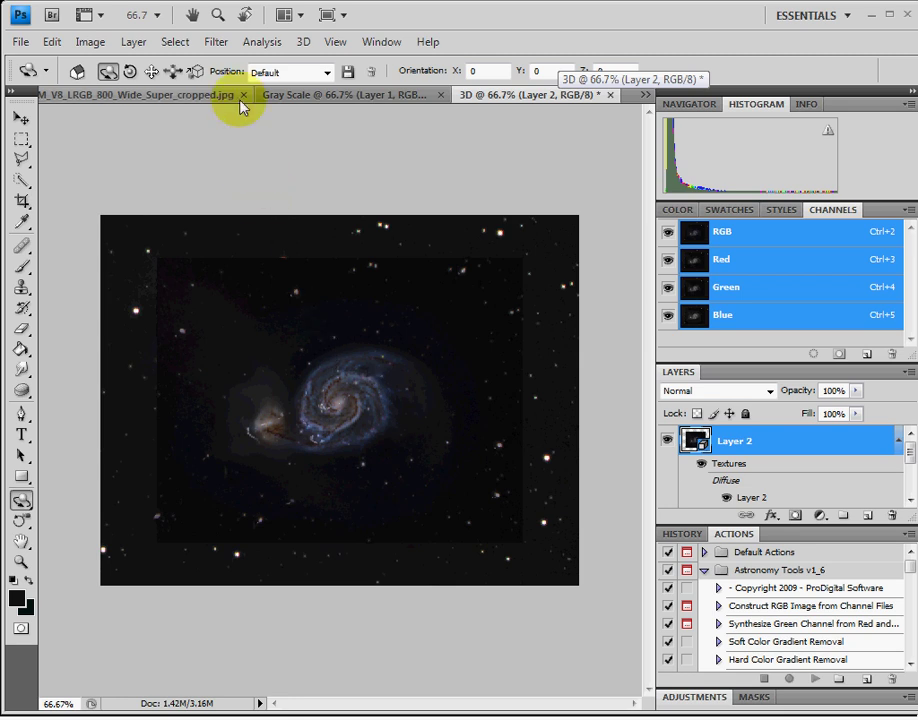
# - Set the 3D Render Settings face style to Unlit Texture
pyautogui.click(303, 41)
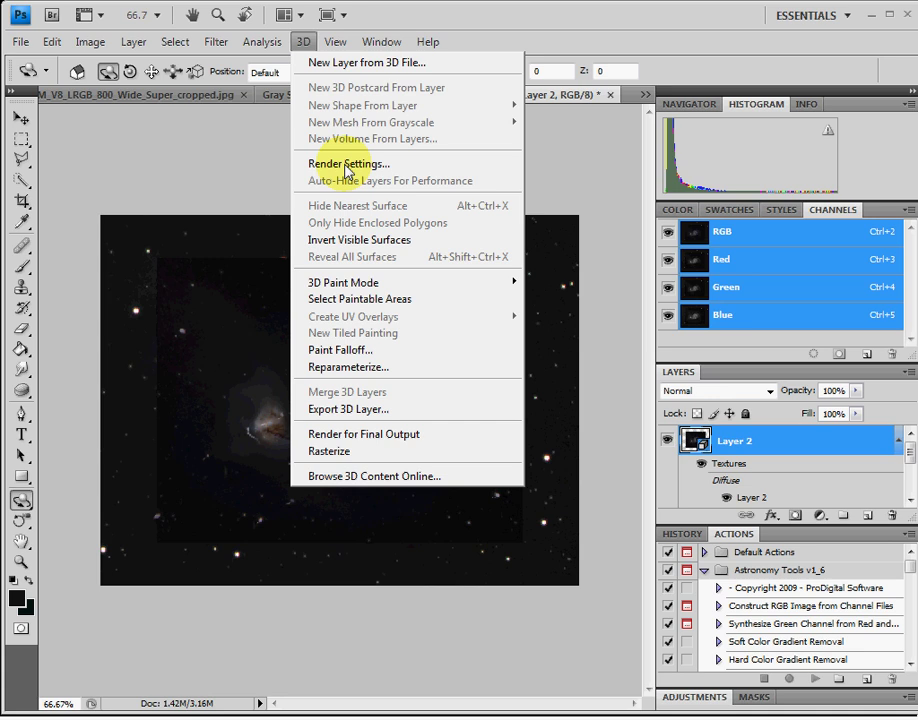
pyautogui.click(347, 165)
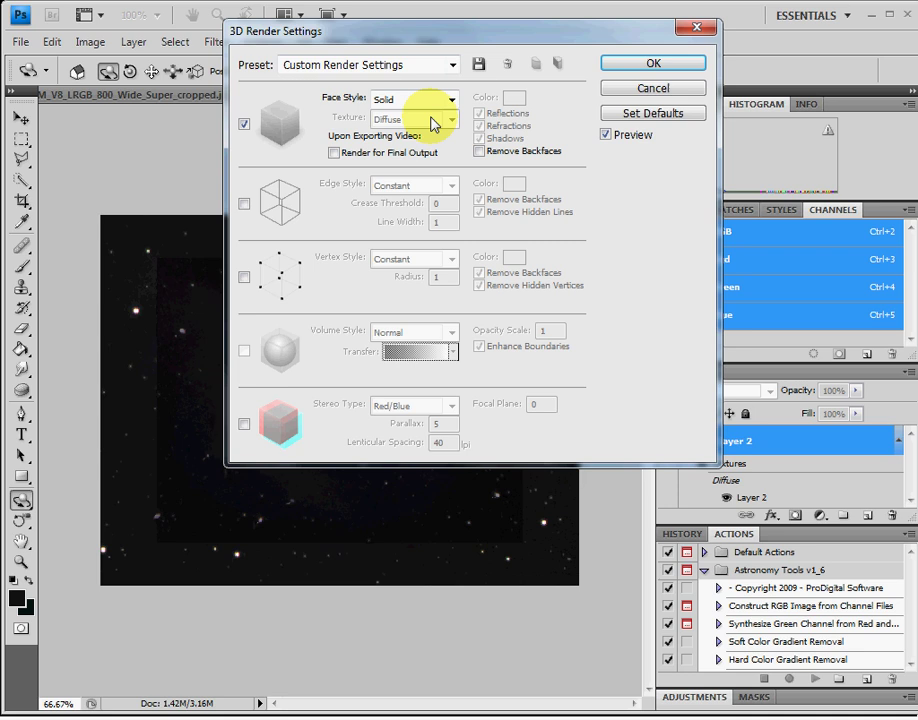
pyautogui.click(452, 101)
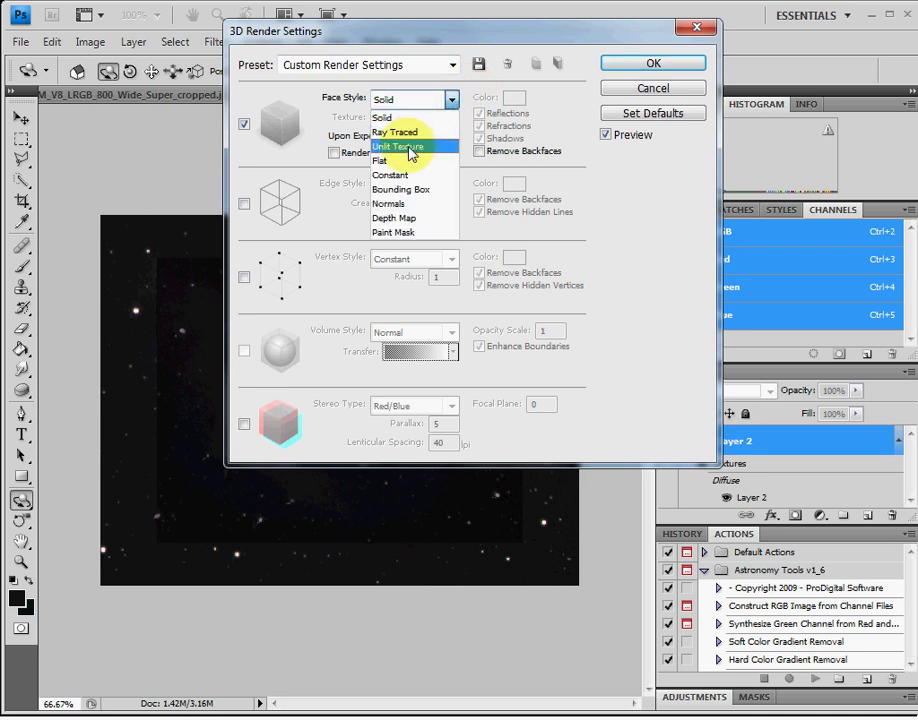
pyautogui.click(405, 147)
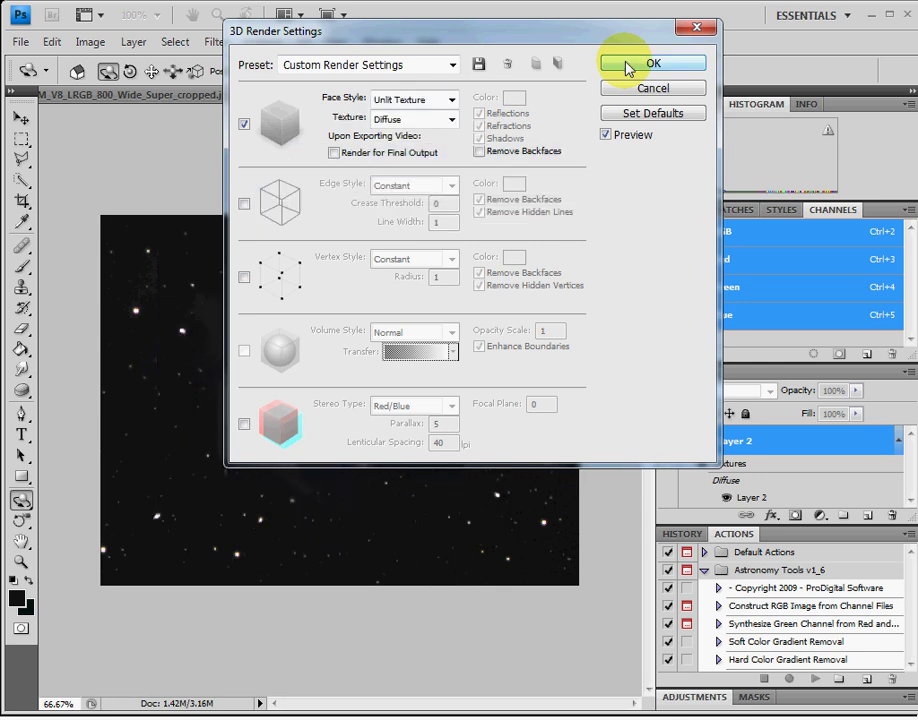
pyautogui.click(628, 66)
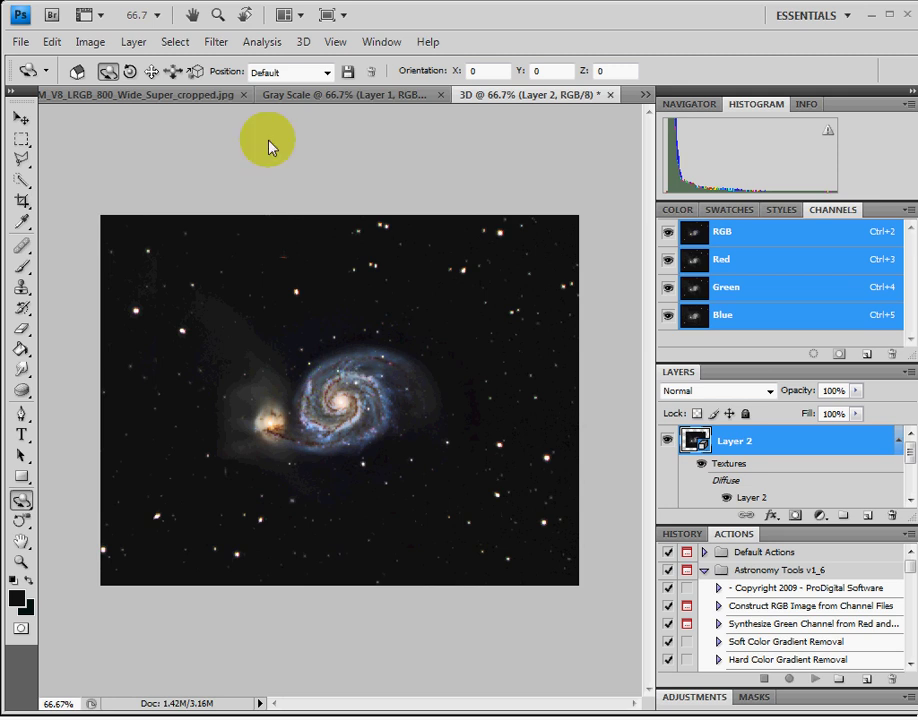
# - Switch to Actual Pixels view and rotate the mesh to X 8.8, Y 6.1, Z -17.2
pyautogui.click(331, 42)
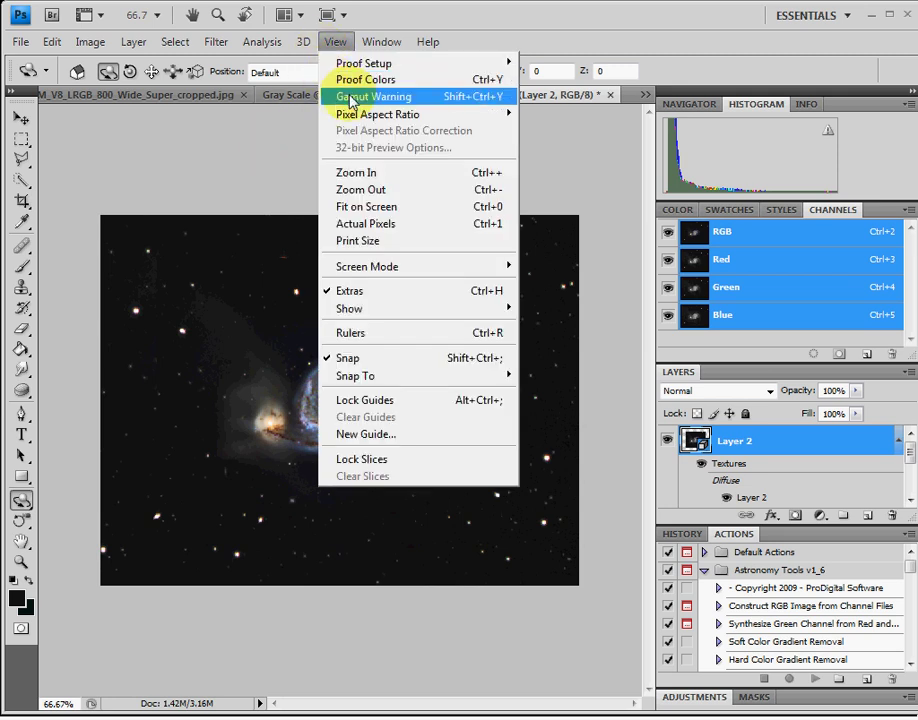
pyautogui.click(350, 224)
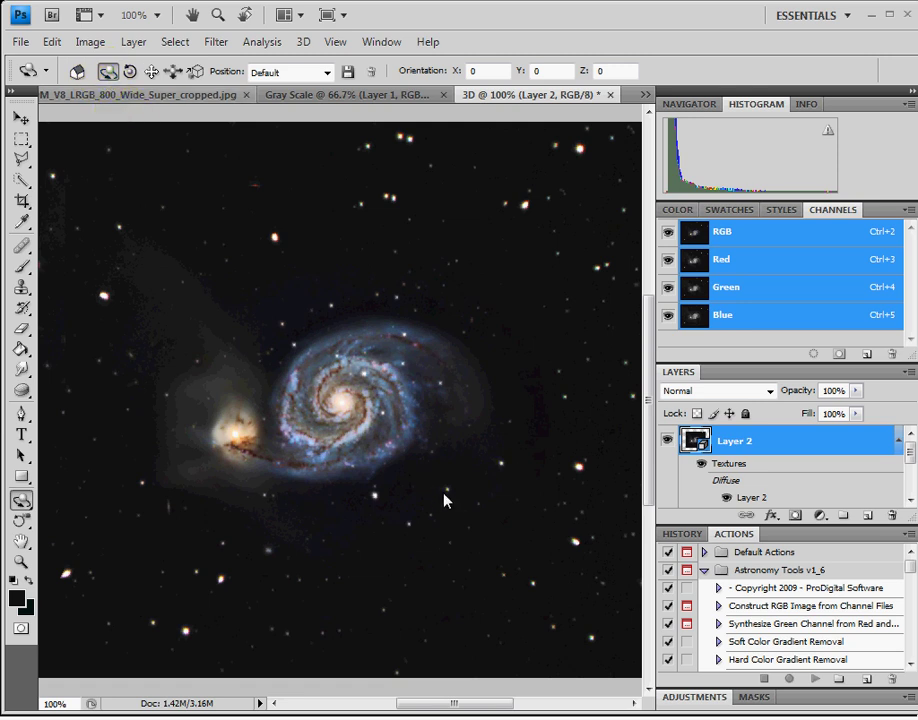
pyautogui.moveTo(427, 516); pyautogui.dragTo(451, 448)
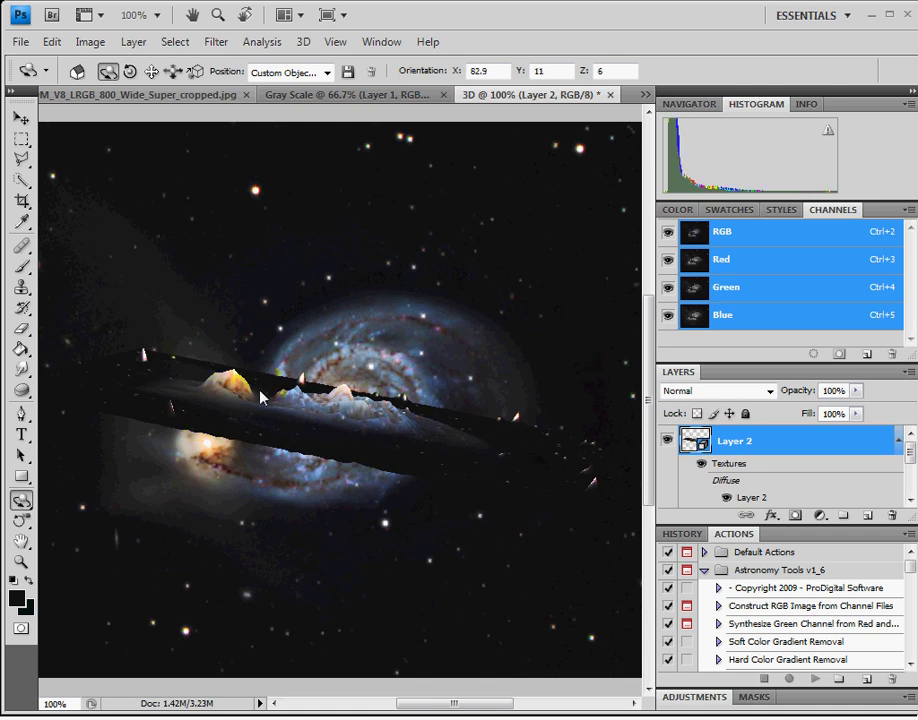
pyautogui.moveTo(477, 461); pyautogui.dragTo(436, 422)
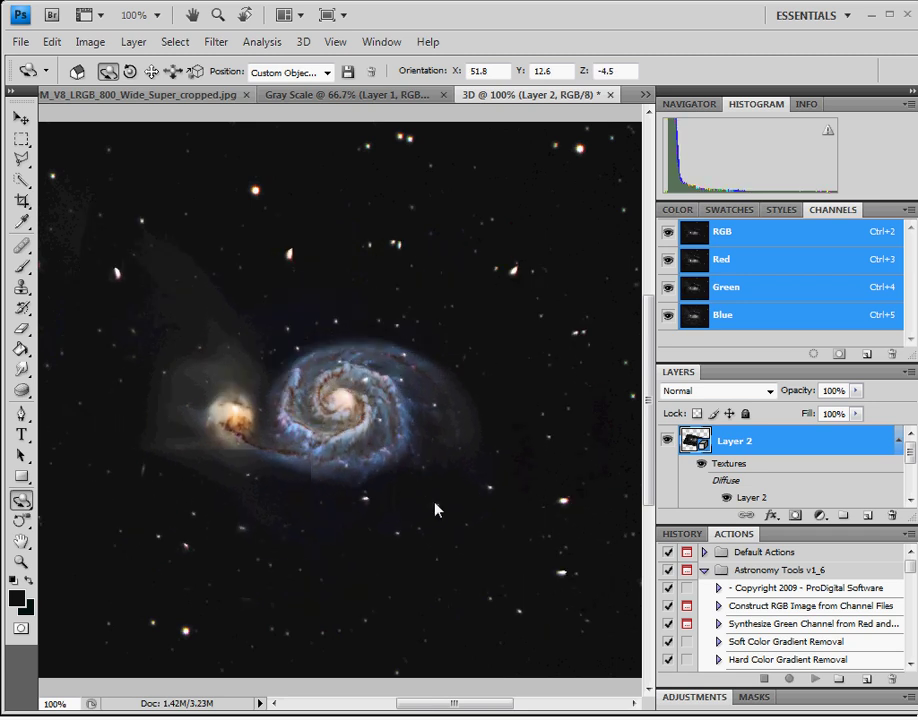
pyautogui.moveTo(448, 512); pyautogui.dragTo(457, 555)
pyautogui.moveTo(537, 394); pyautogui.dragTo(350, 566)
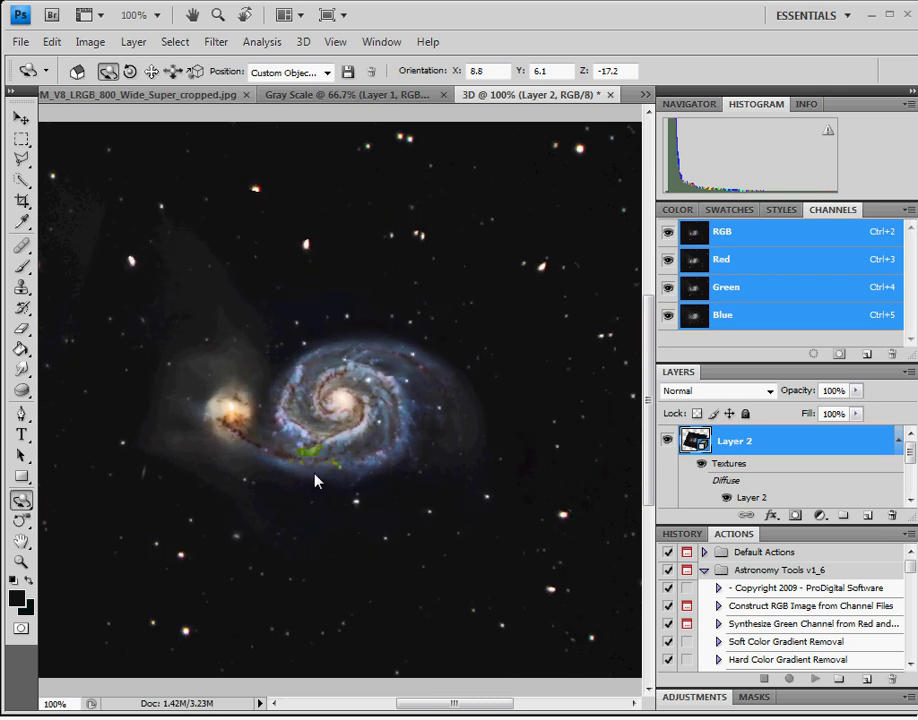
# - Zoom in and re-rotate the galaxy mesh to X 17.6, Y 11.7, Z -2.4
pyautogui.scroll(4, 315, 481)
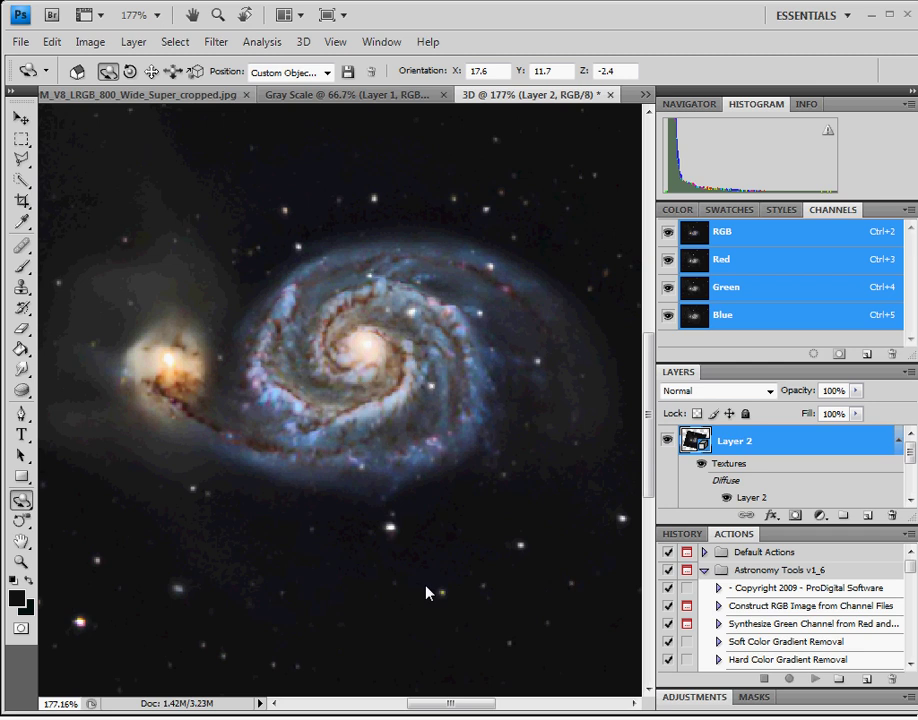
pyautogui.moveTo(427, 592); pyautogui.dragTo(465, 613)
pyautogui.moveTo(343, 641); pyautogui.dragTo(242, 480)
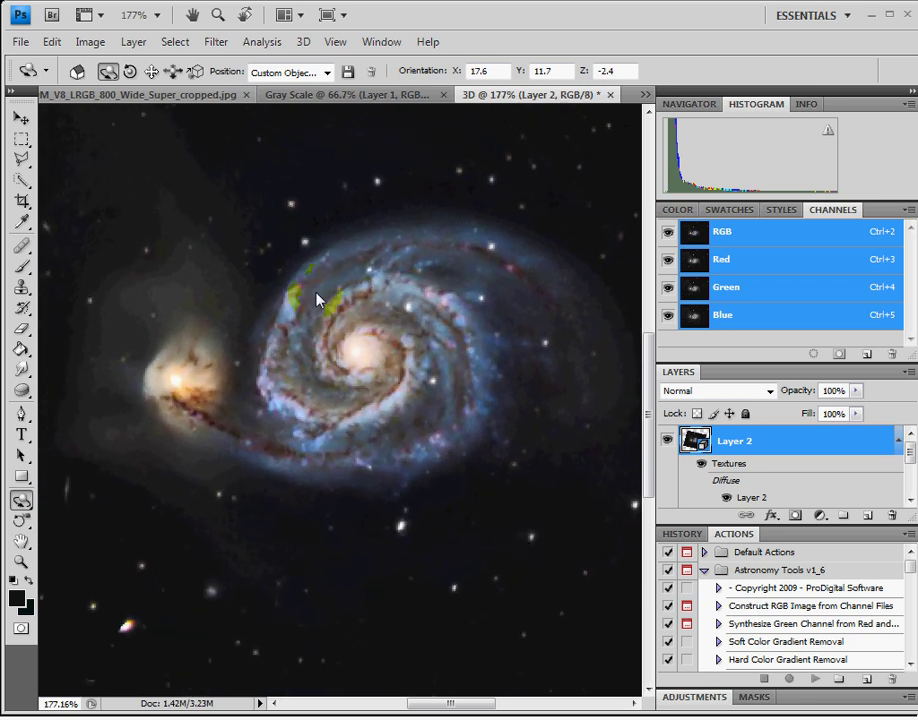